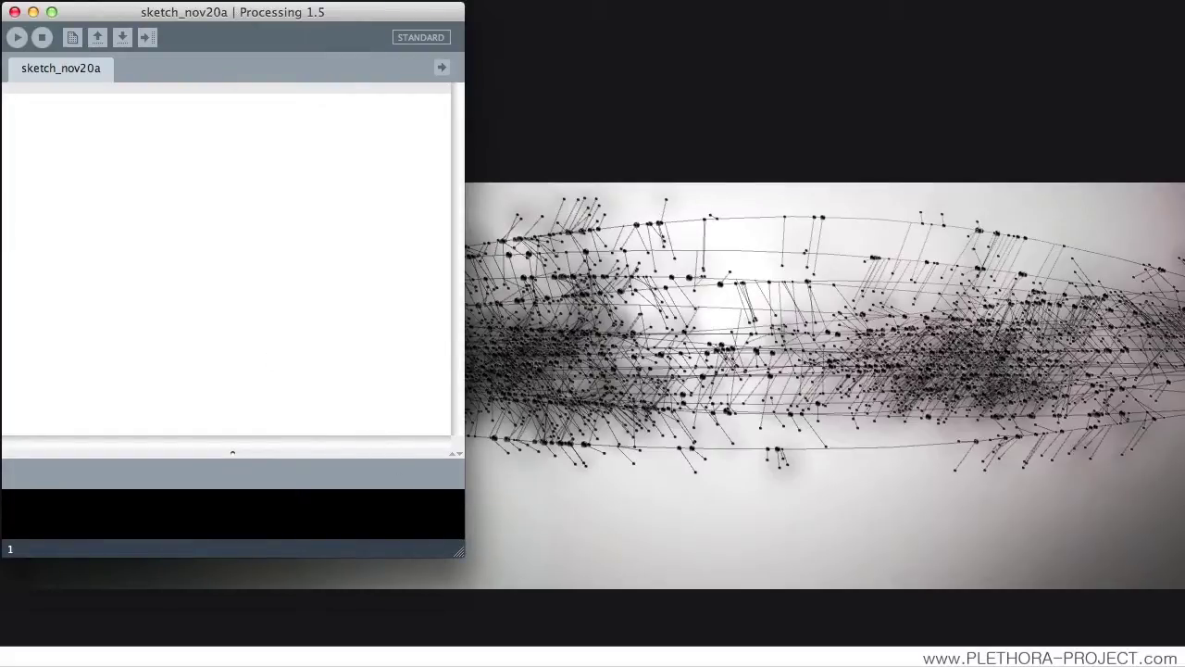
Open the Cellular Automata Conway example, let it run once, then stop it
click(125, 0)
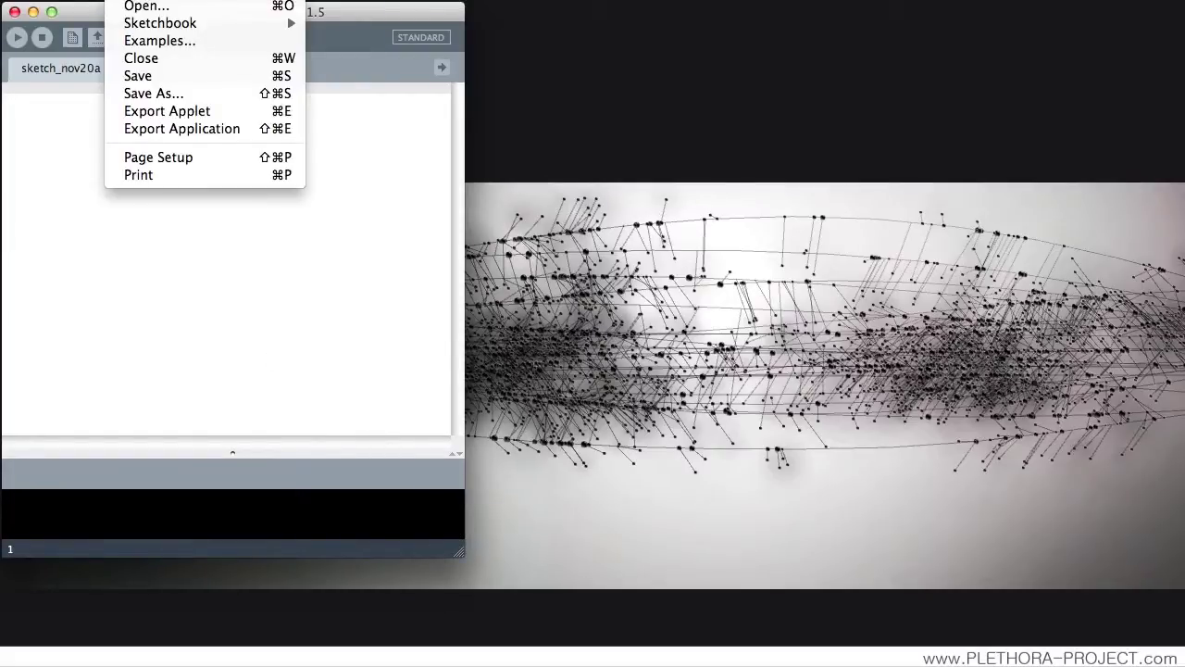
click(158, 44)
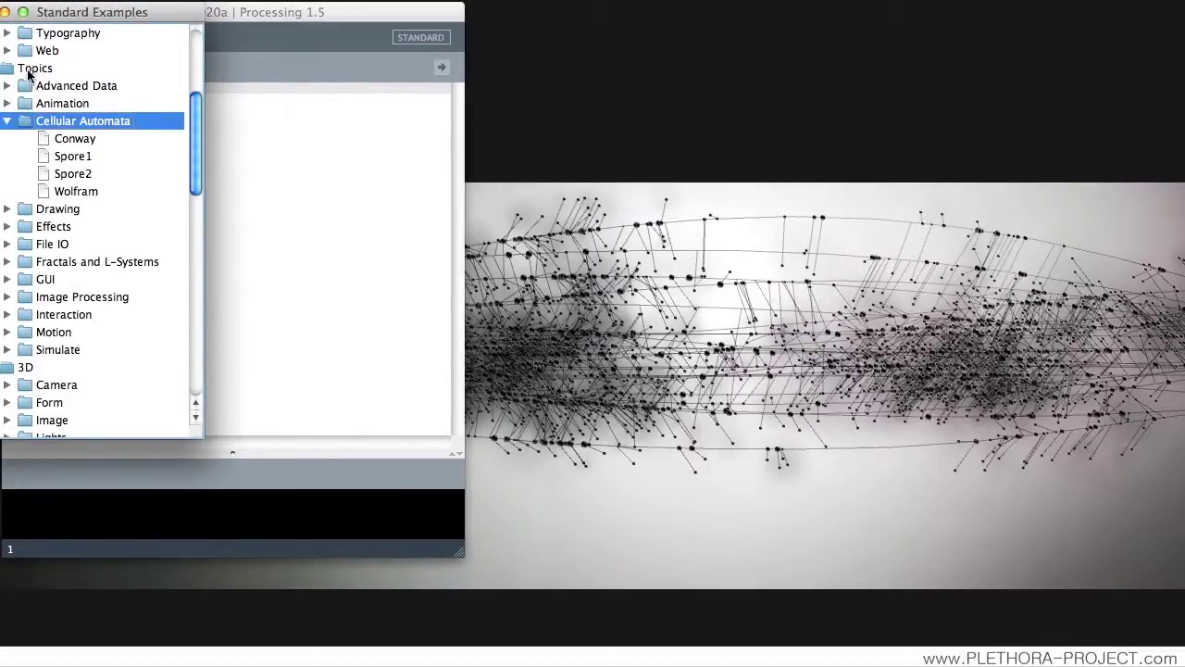
click(73, 142)
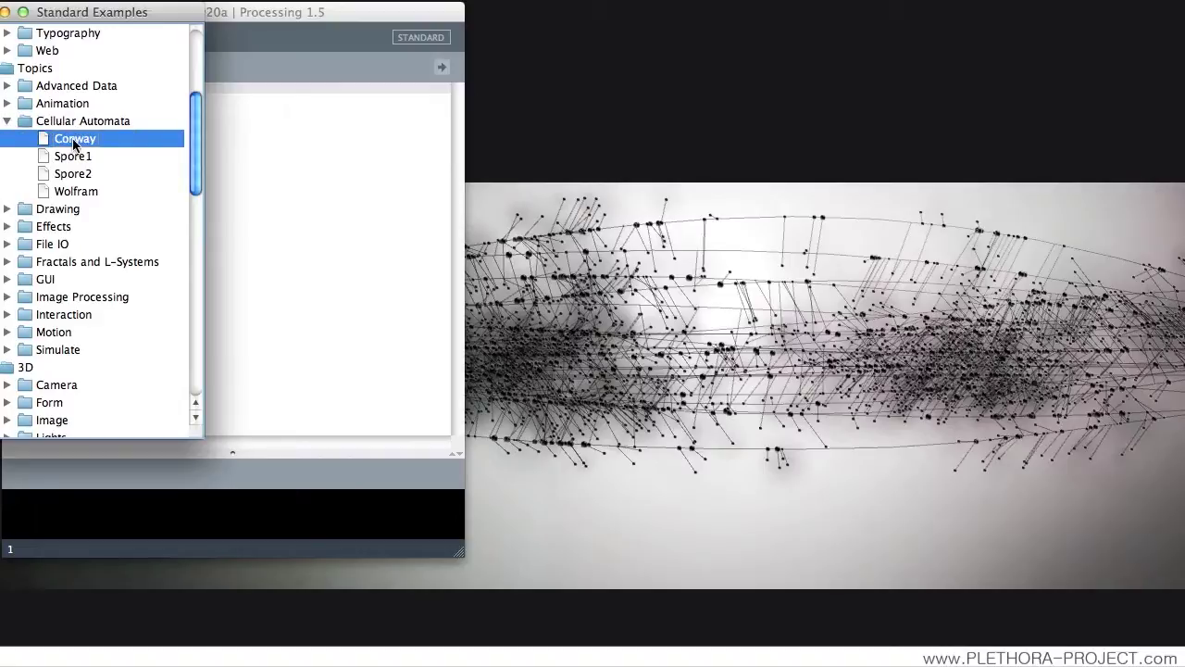
double_click(73, 141)
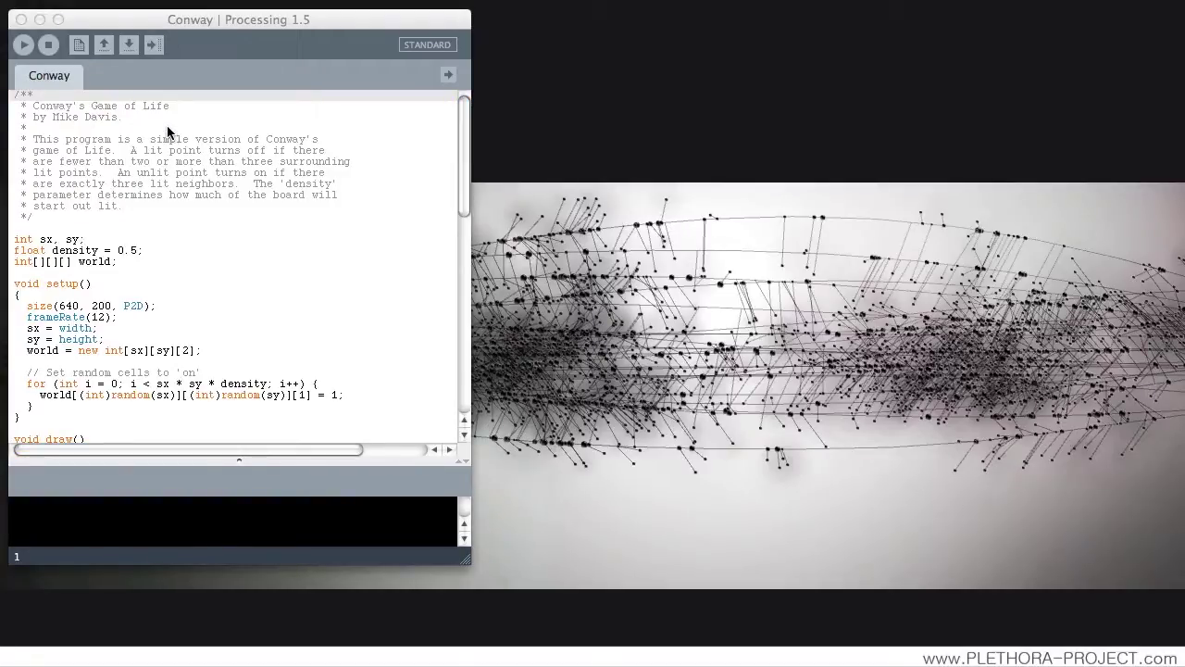
drag(237, 82, 570, 125)
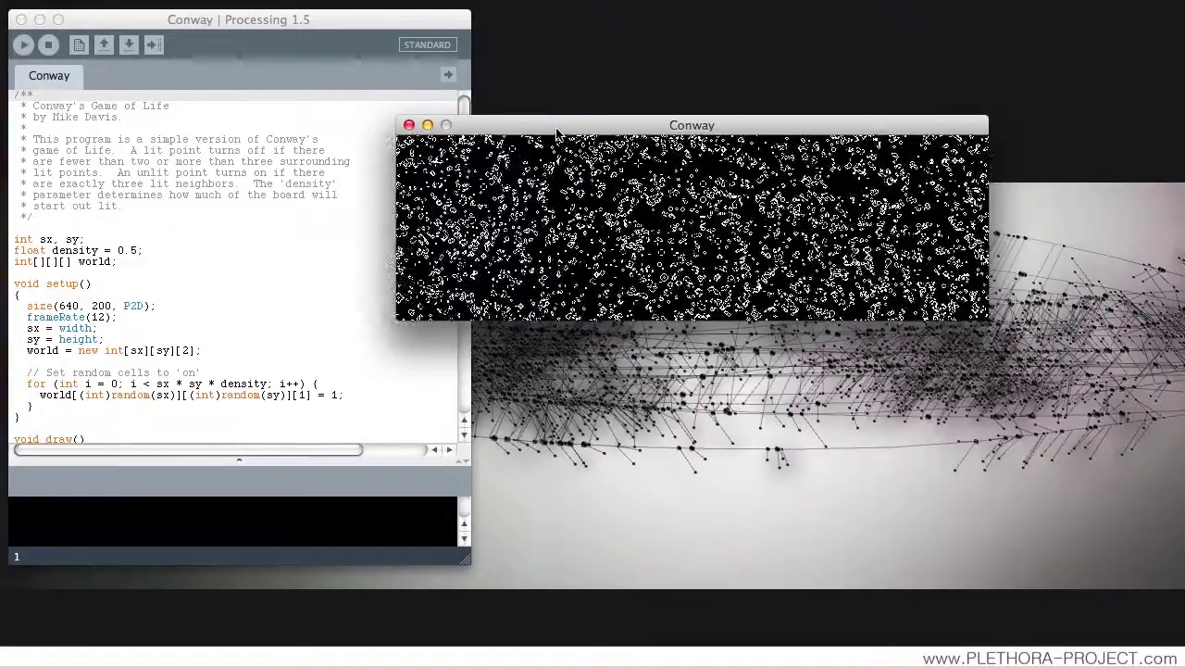
click(48, 50)
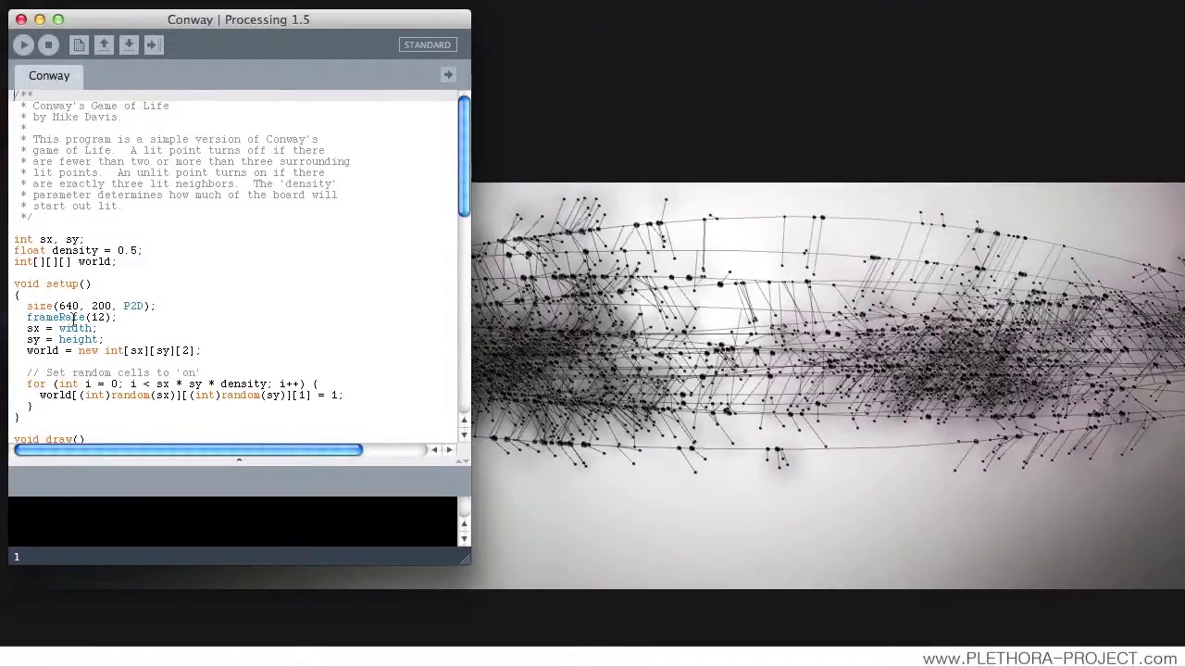
Change size() to 1280 by 720 and run the Conway sketch at that size
scroll(73, 321, down, 4)
double_click(71, 217)
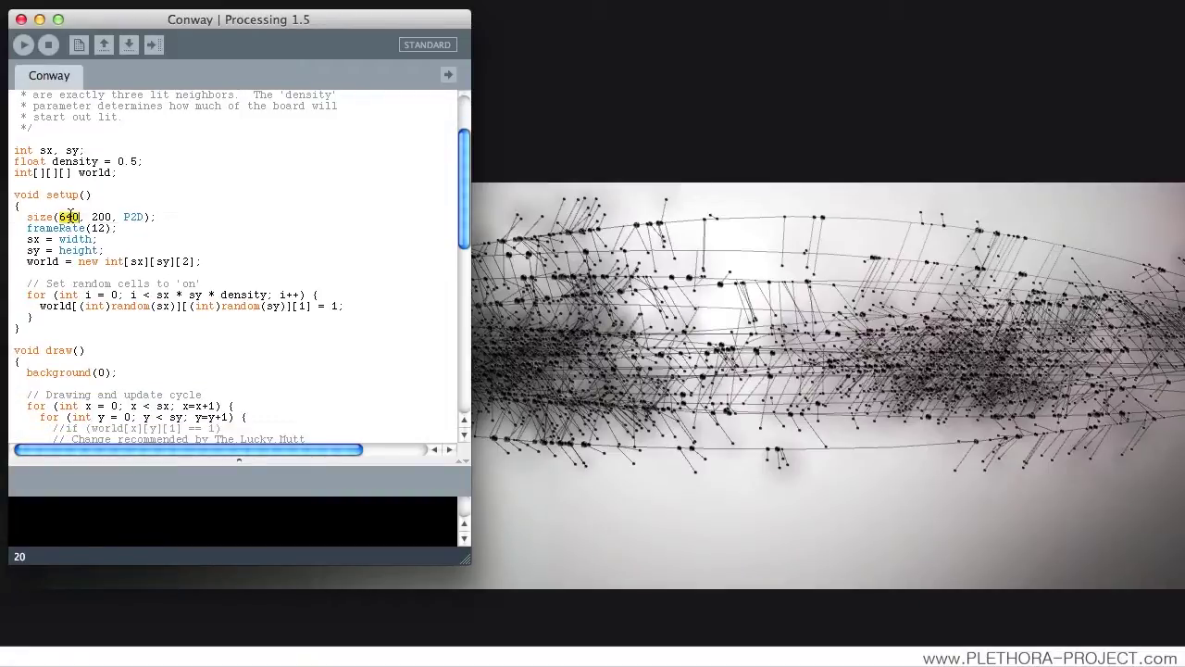
text(1280)
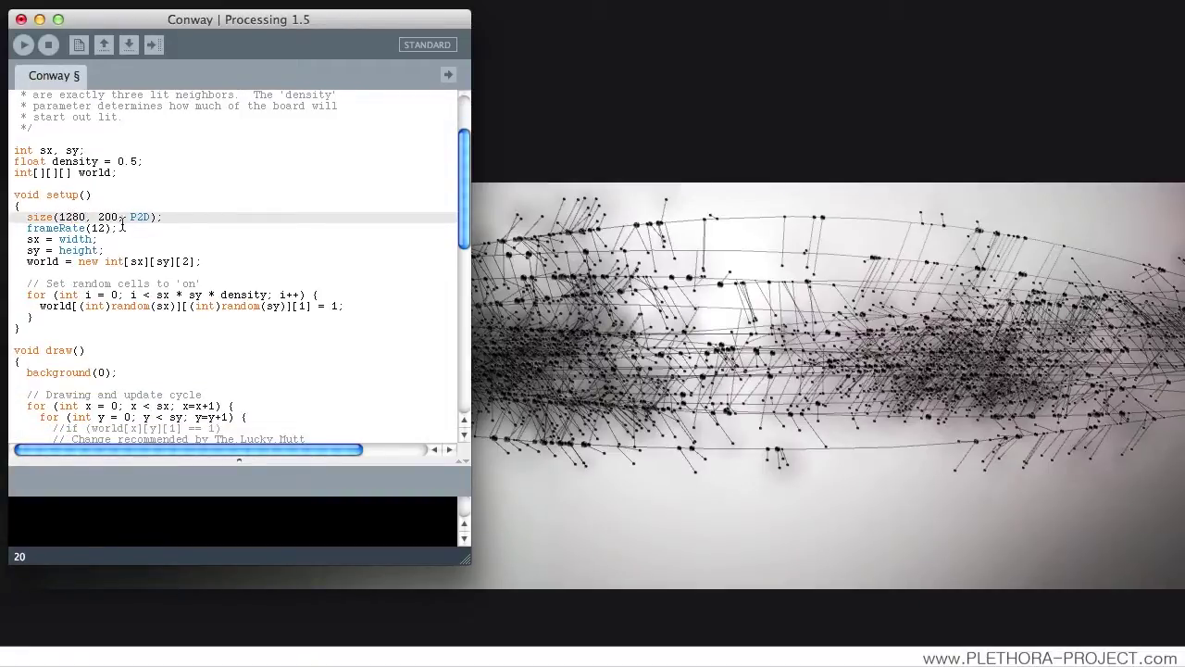
double_click(109, 217)
text(720)
key(super+r)
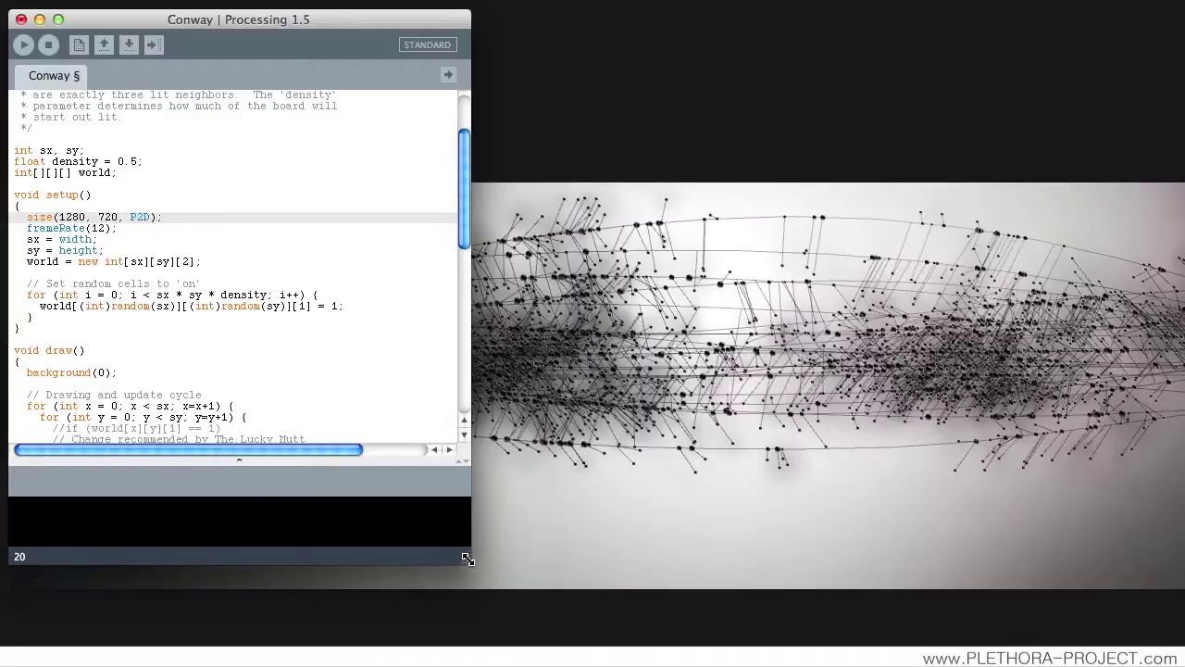
drag(467, 559, 537, 646)
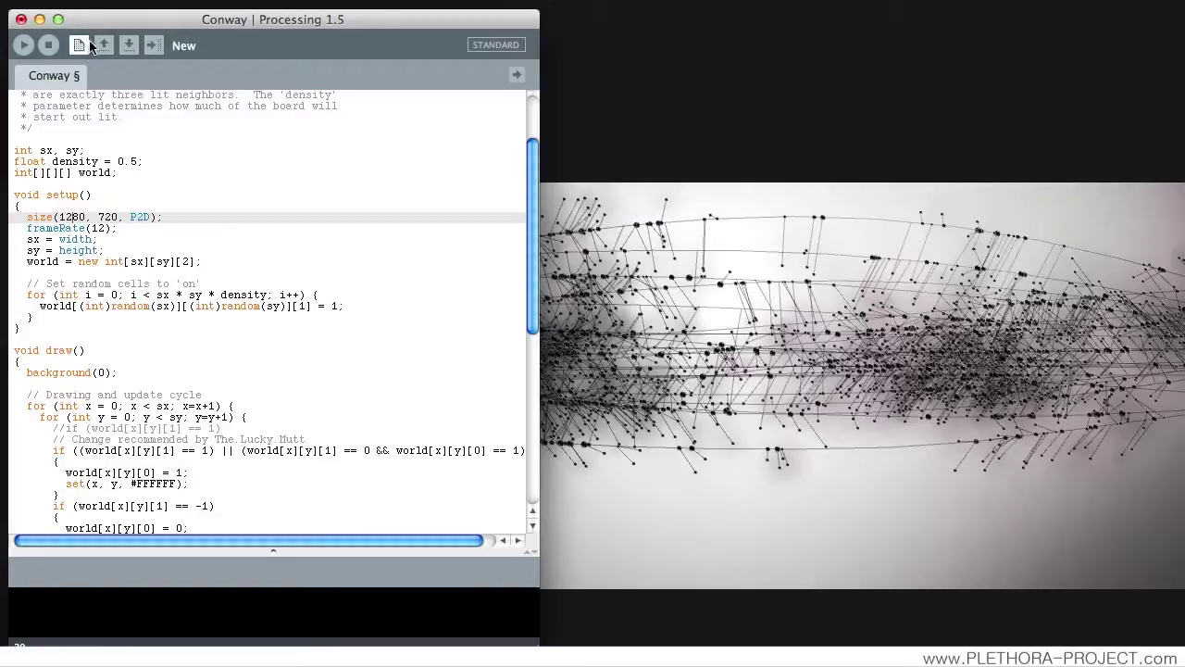
Add blank lines after the birth-death loop at the end of draw()
drag(109, 27, 101, 19)
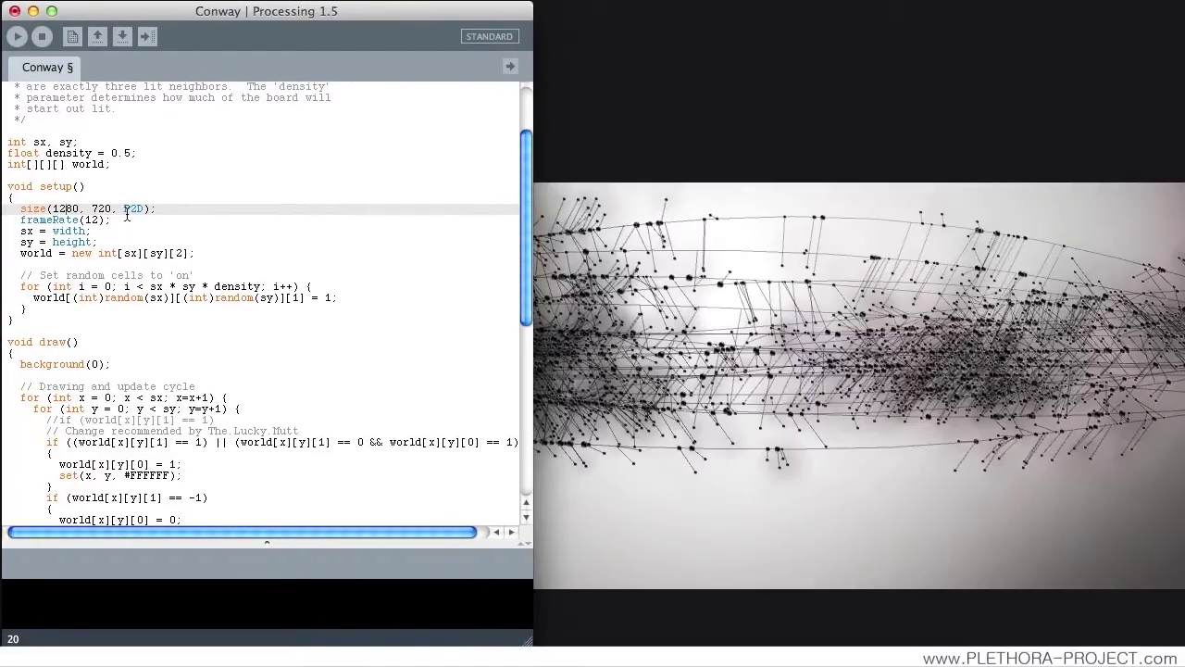
scroll(136, 203, up, 3)
scroll(151, 305, down, 10)
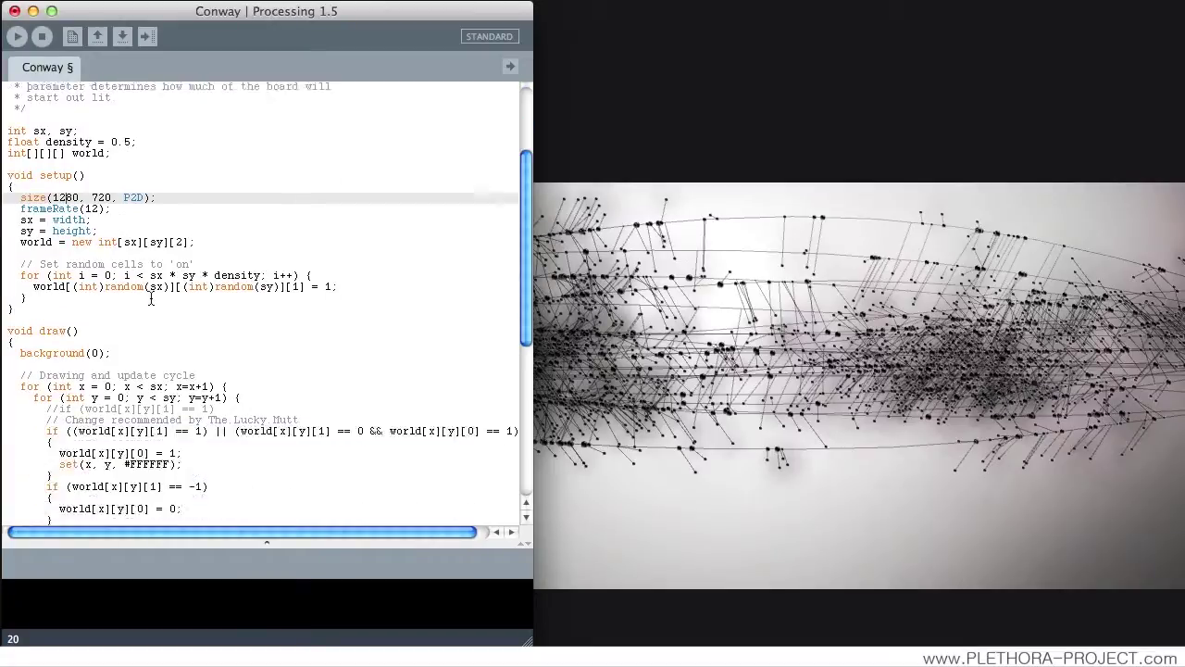
scroll(151, 297, down, 4)
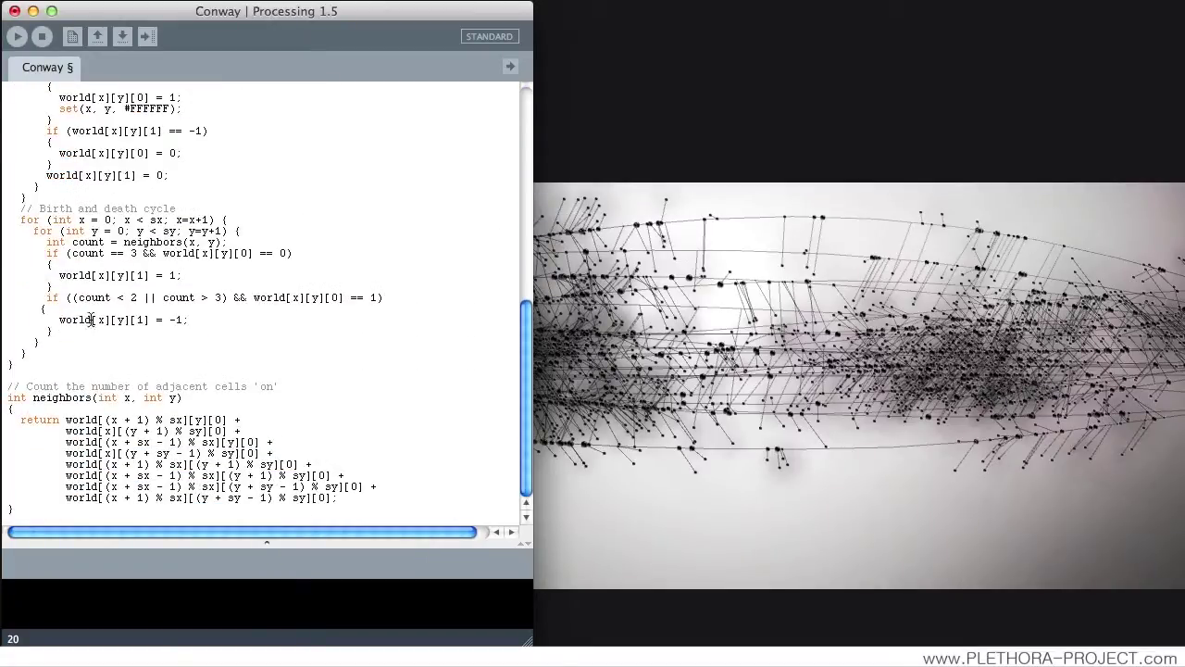
scroll(88, 323, up, 10)
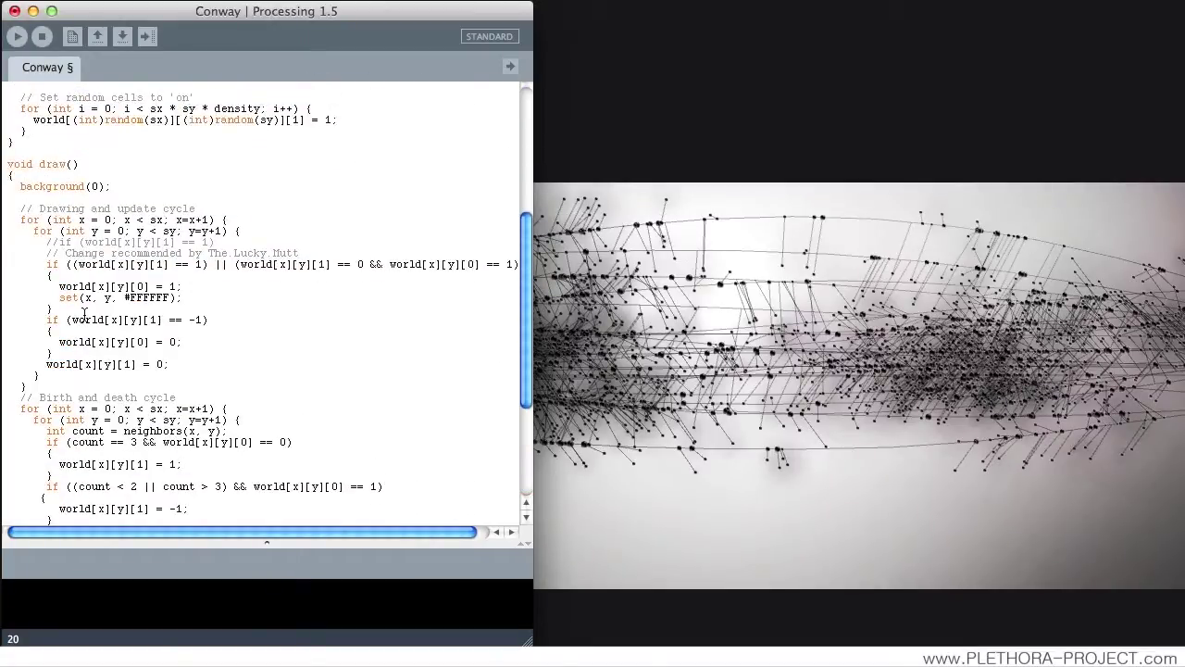
scroll(80, 315, down, 2)
click(9, 175)
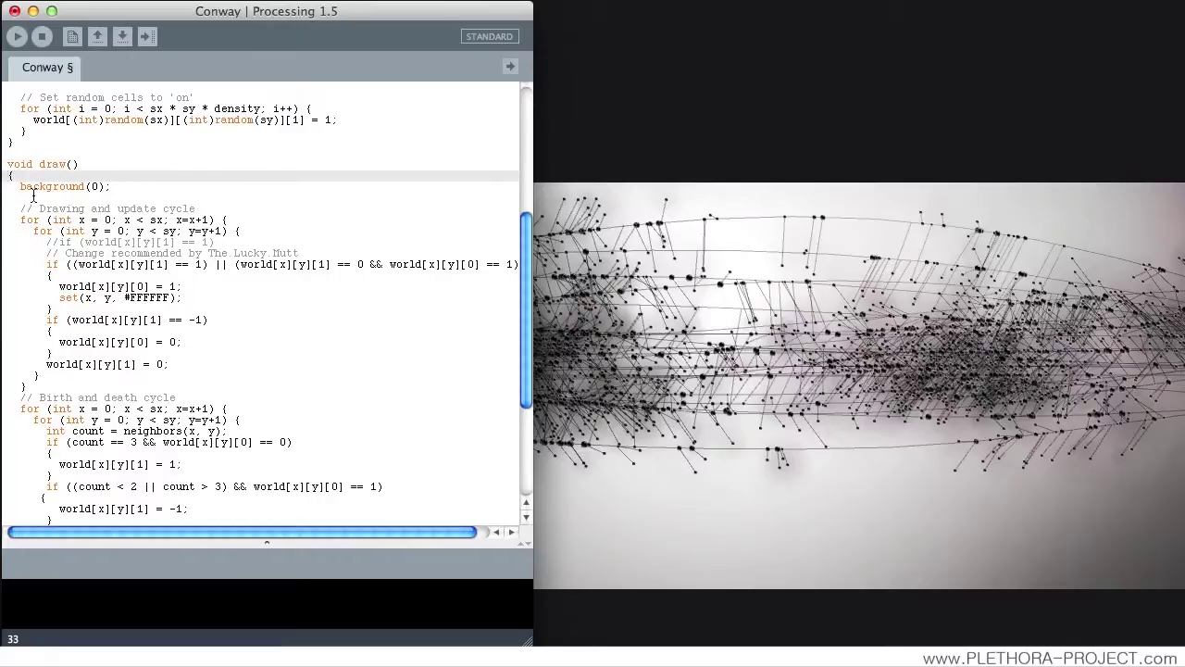
scroll(33, 196, down, 5)
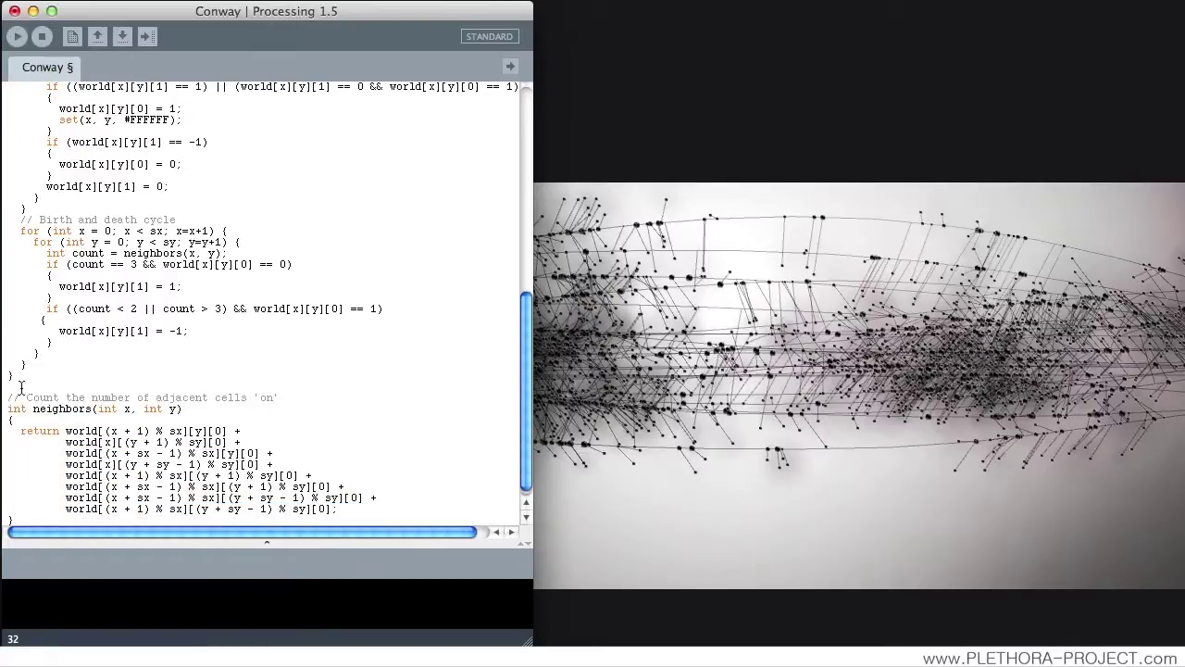
click(29, 365)
key(Return)
key(Return)
key(Return)
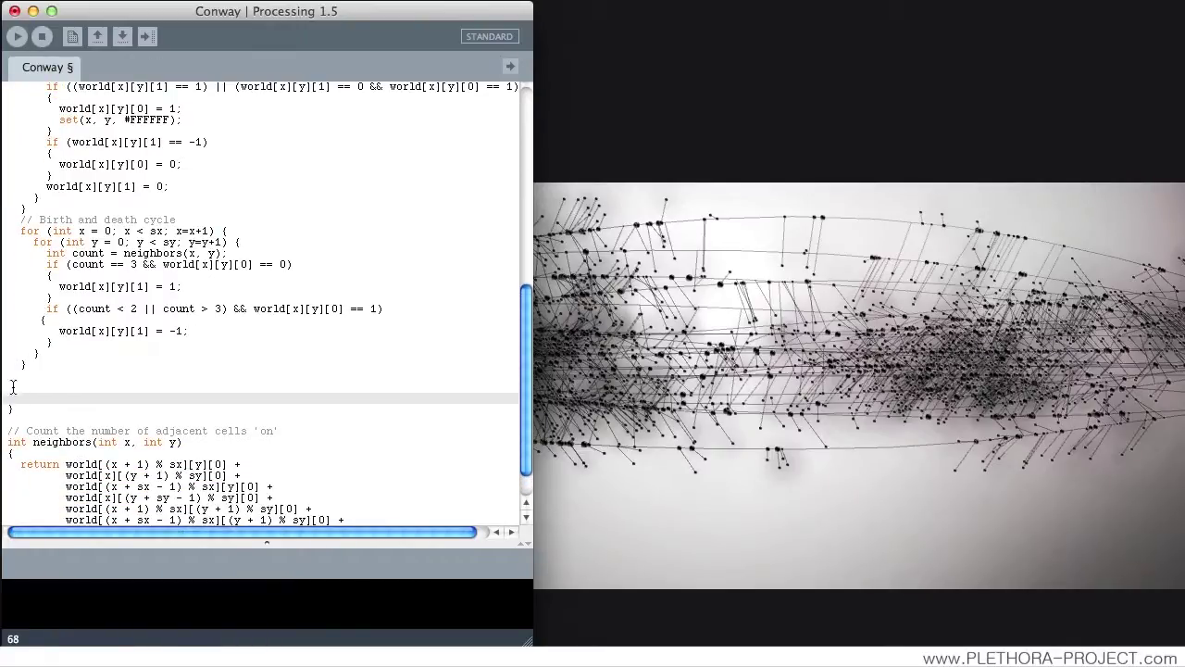
Start a new indented line before draw()'s closing brace for the '//save frame for animation:' comment
click(20, 409)
scroll(39, 370, down, 2)
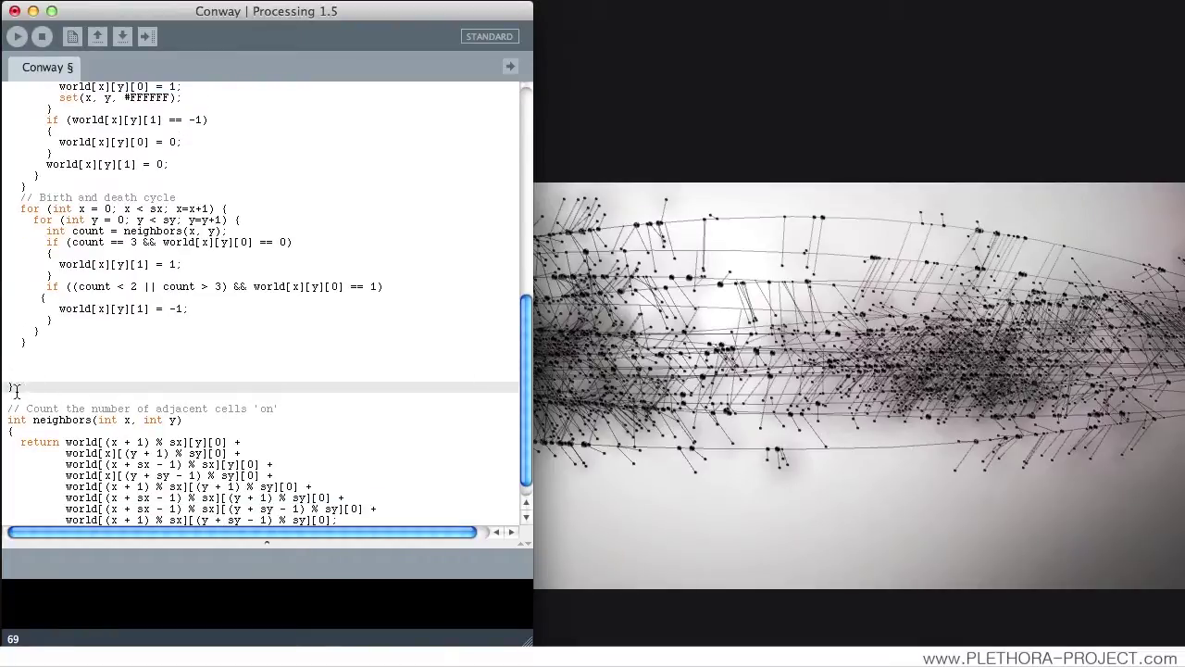
scroll(70, 382, up, 10)
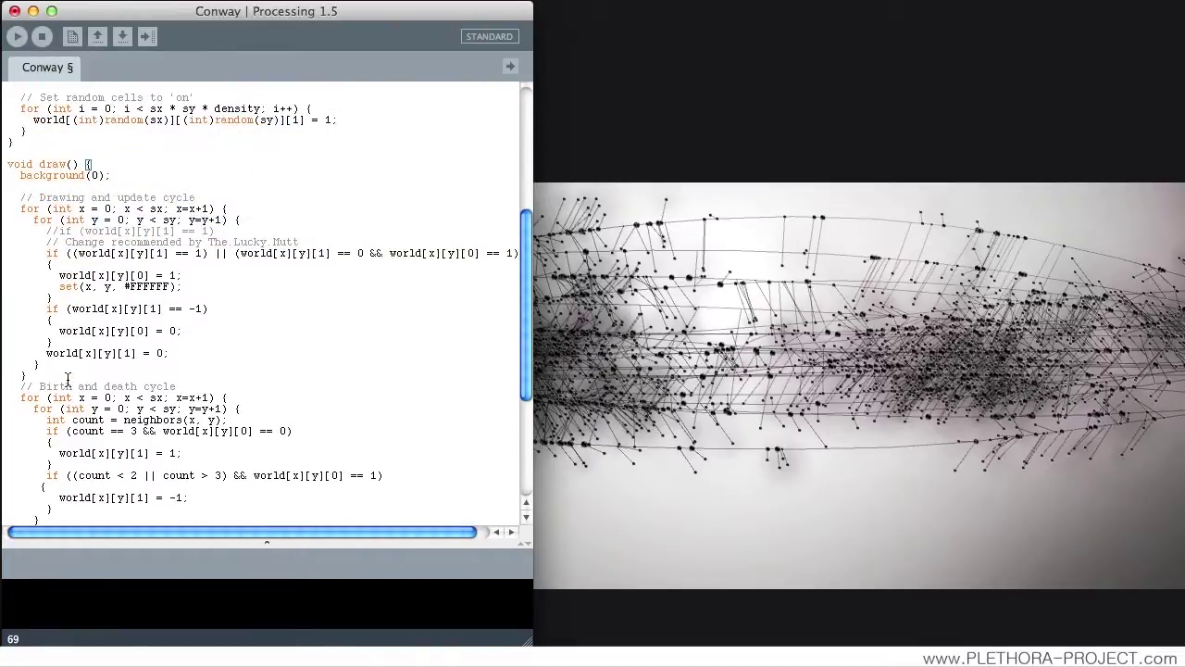
scroll(66, 379, down, 6)
click(26, 476)
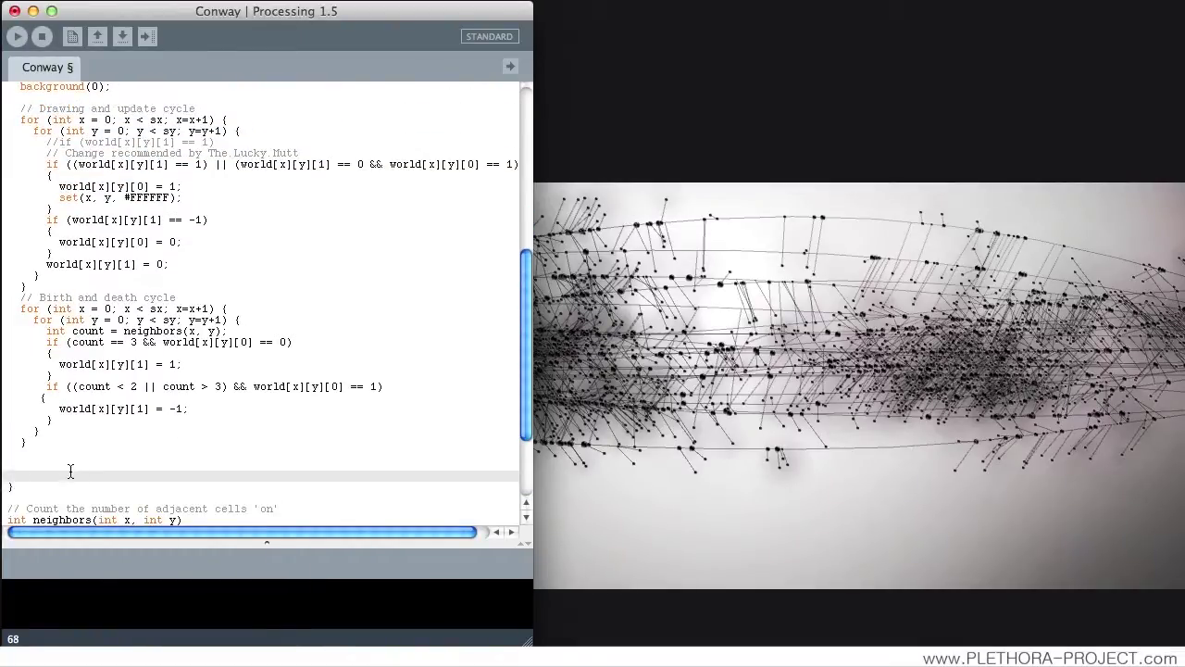
key(Return)
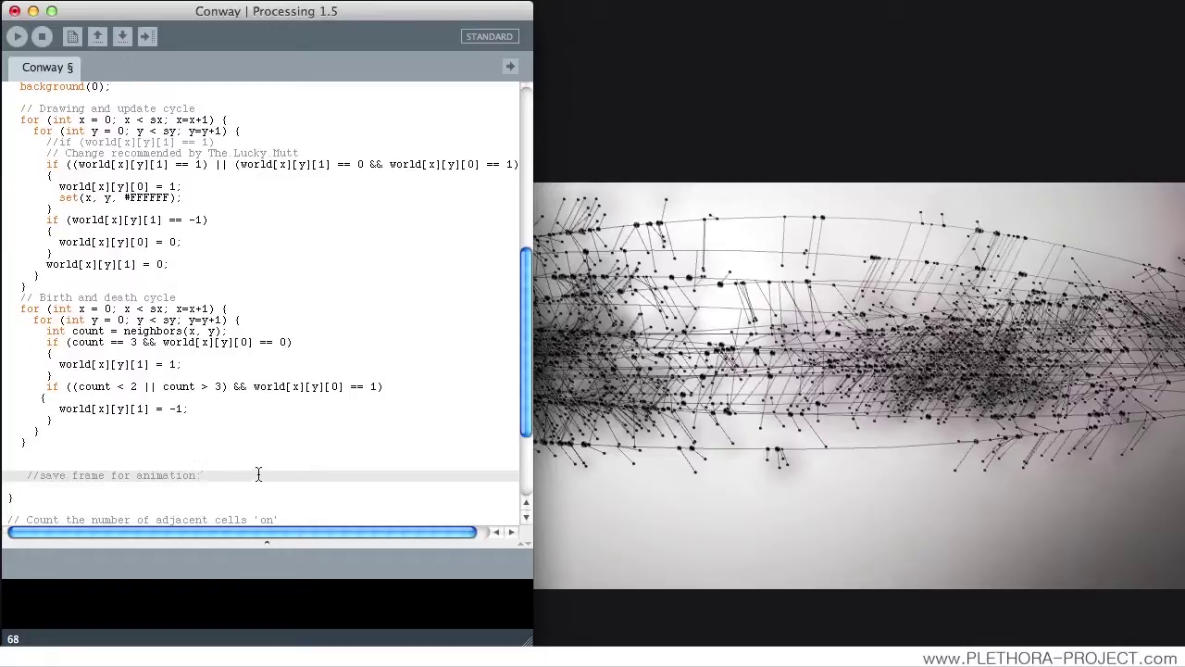
scroll(258, 474, down, 4)
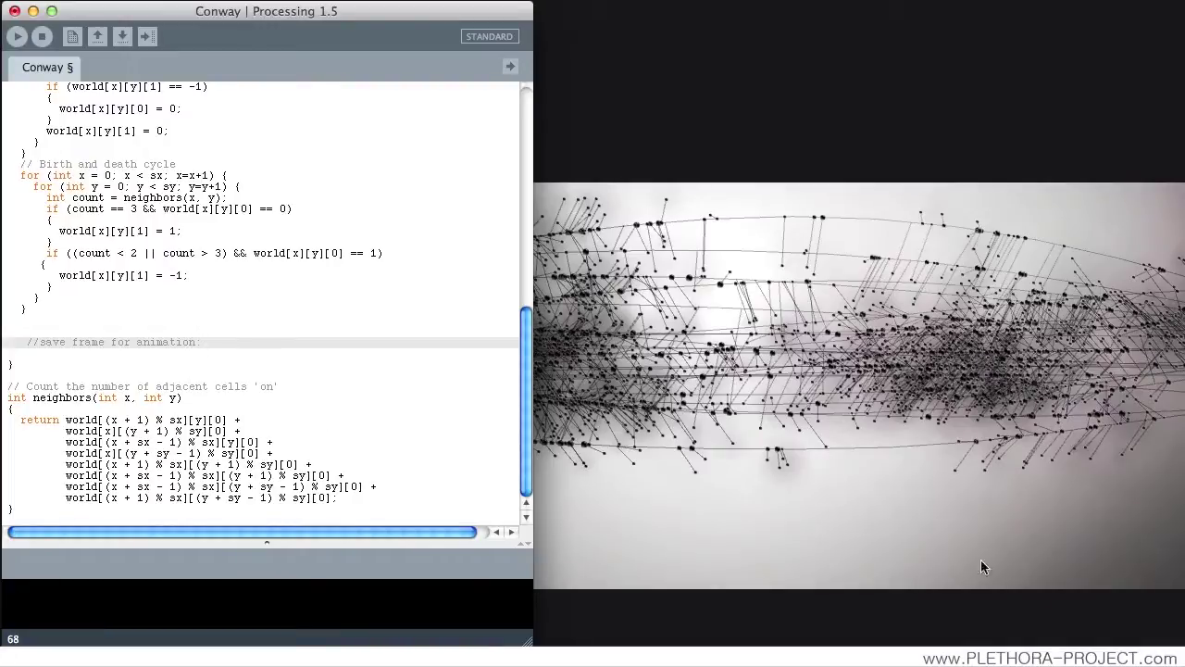
key(super+Tab)
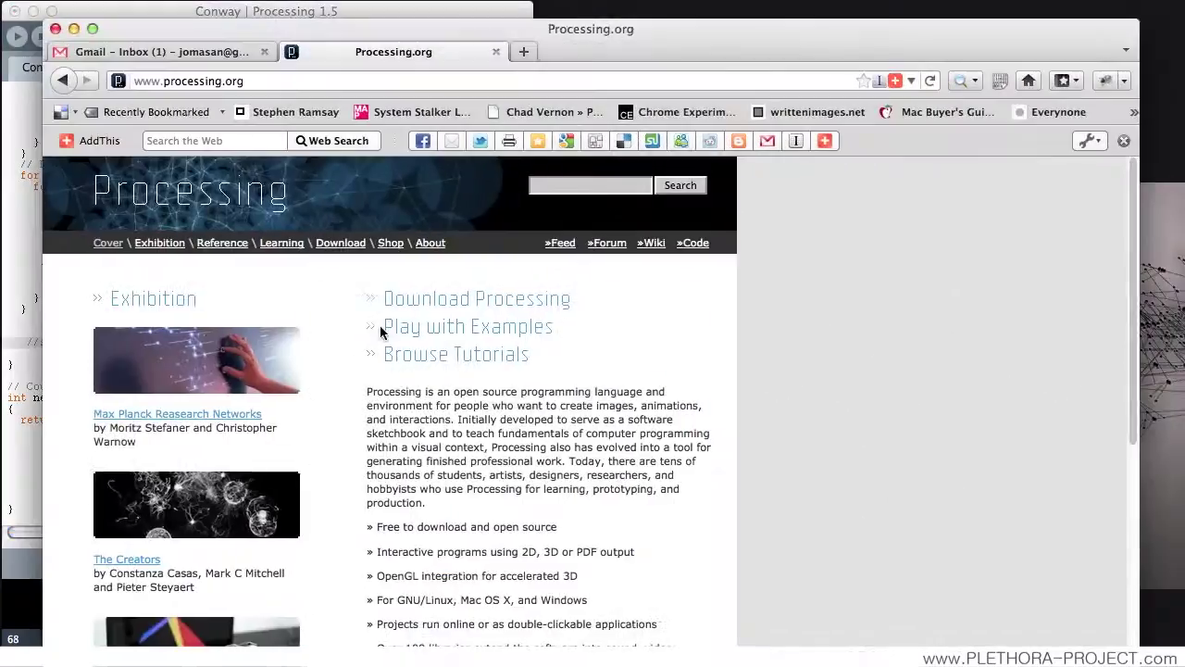
Find saveFrame() in the A-Z Processing reference and copy its saveFrame("line-####.tif") example
drag(313, 34, 283, 21)
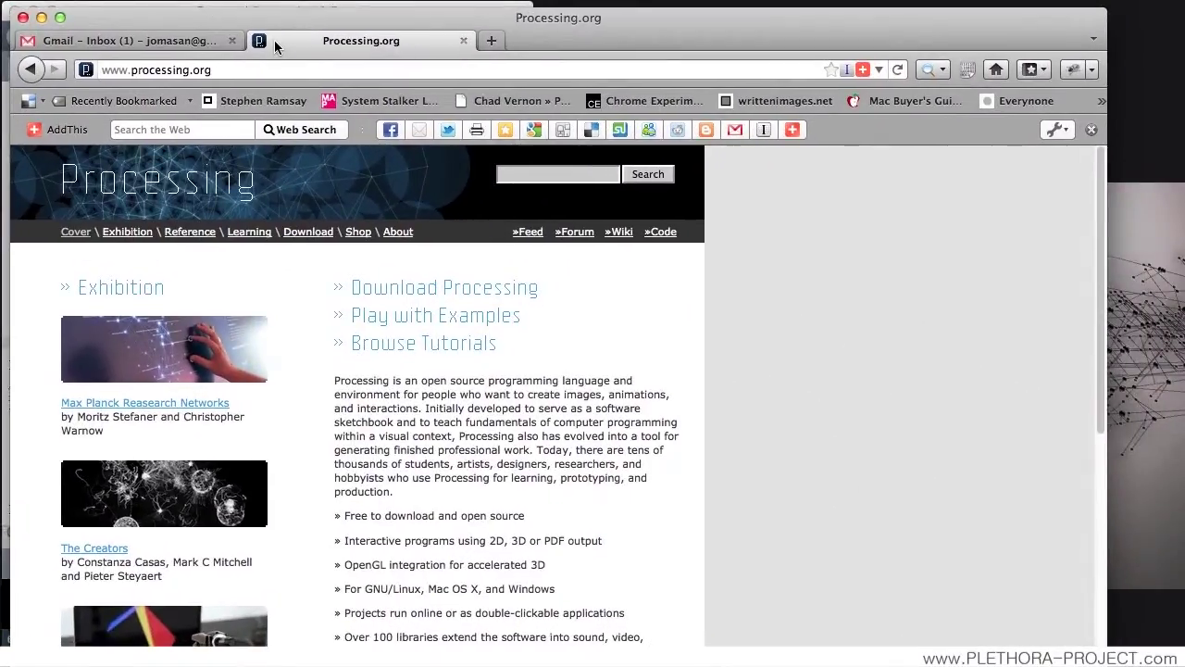
click(180, 233)
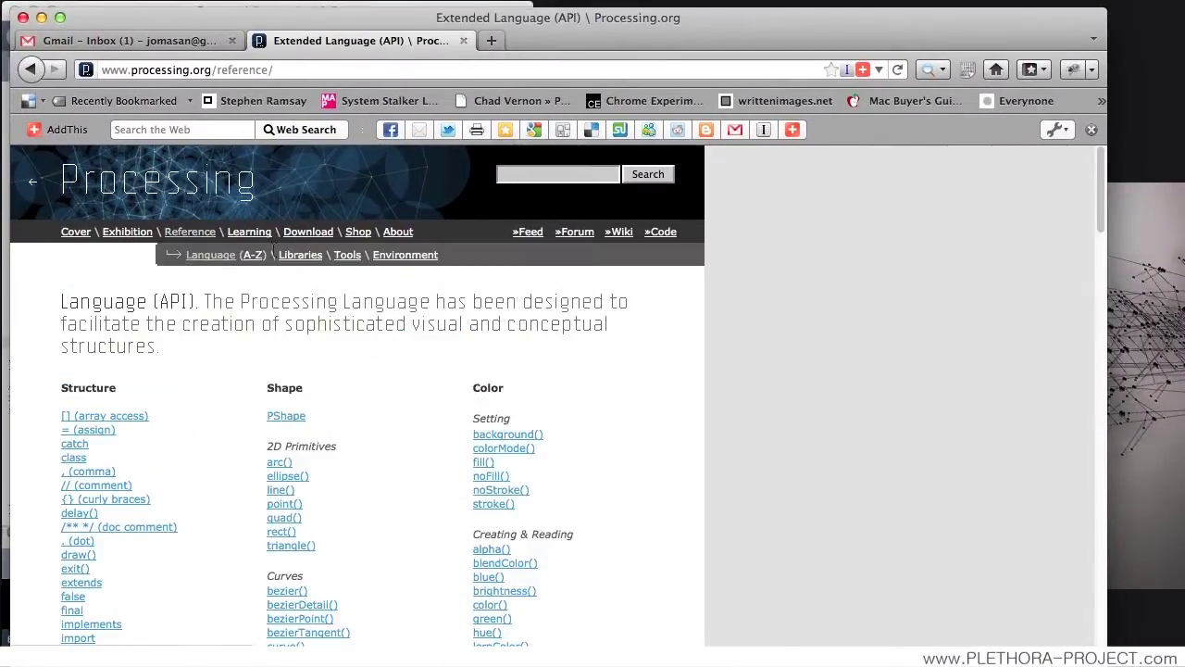
click(254, 254)
scroll(278, 341, down, 10)
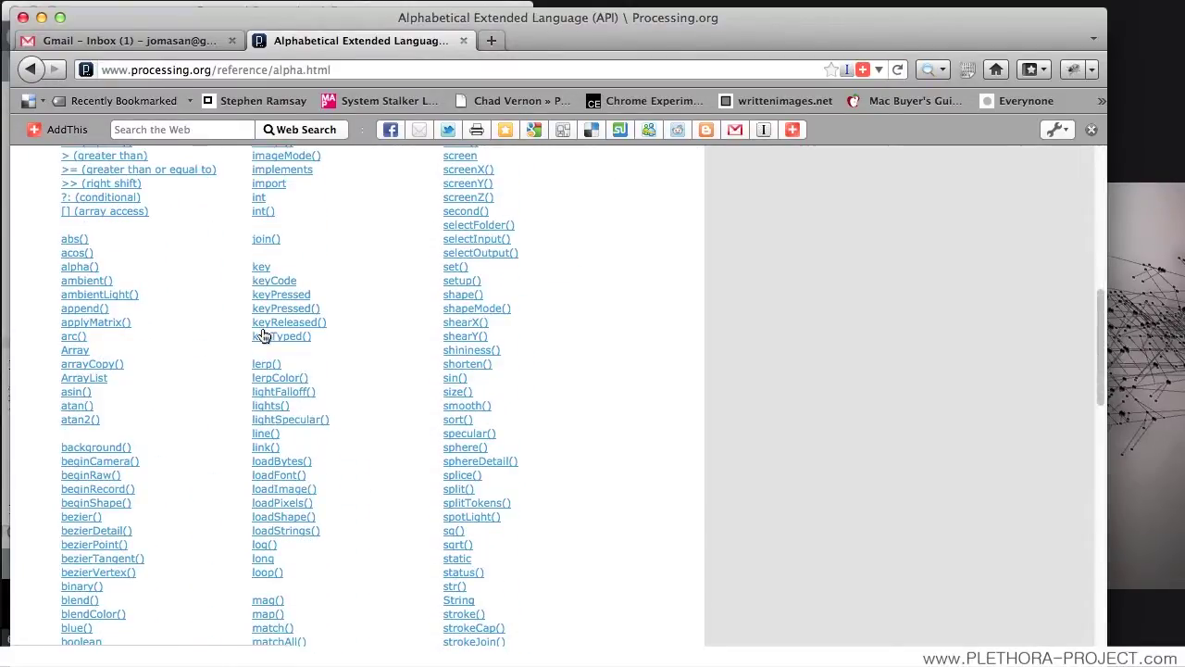
scroll(427, 262, up, 3)
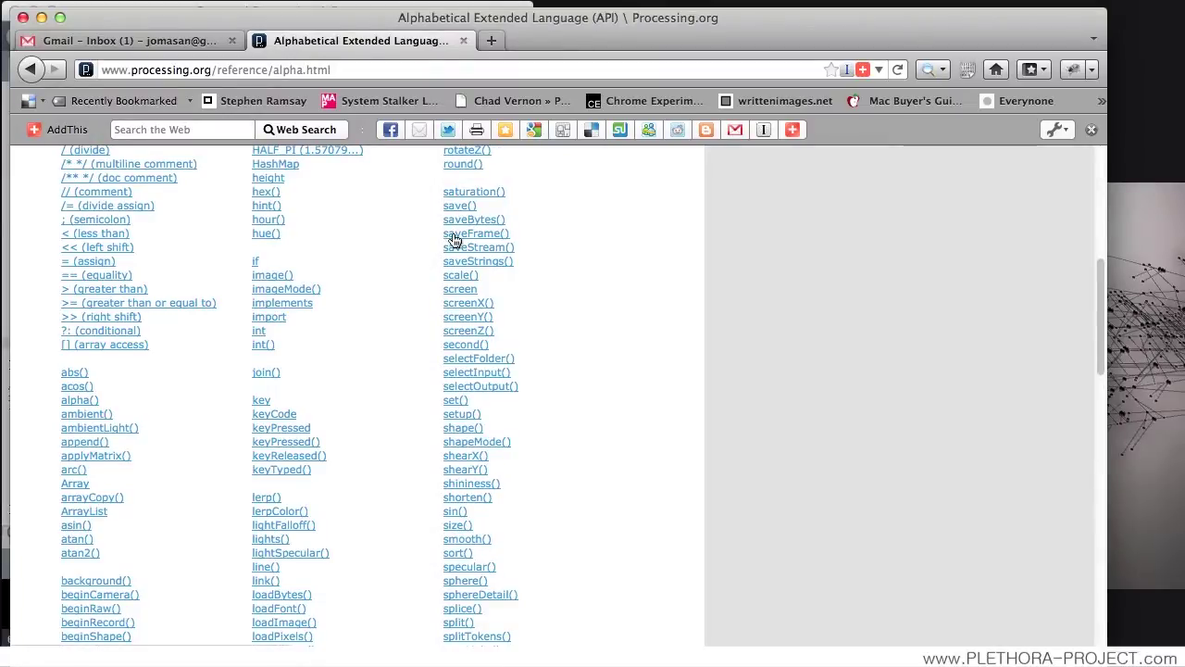
click(453, 238)
scroll(334, 412, down, 5)
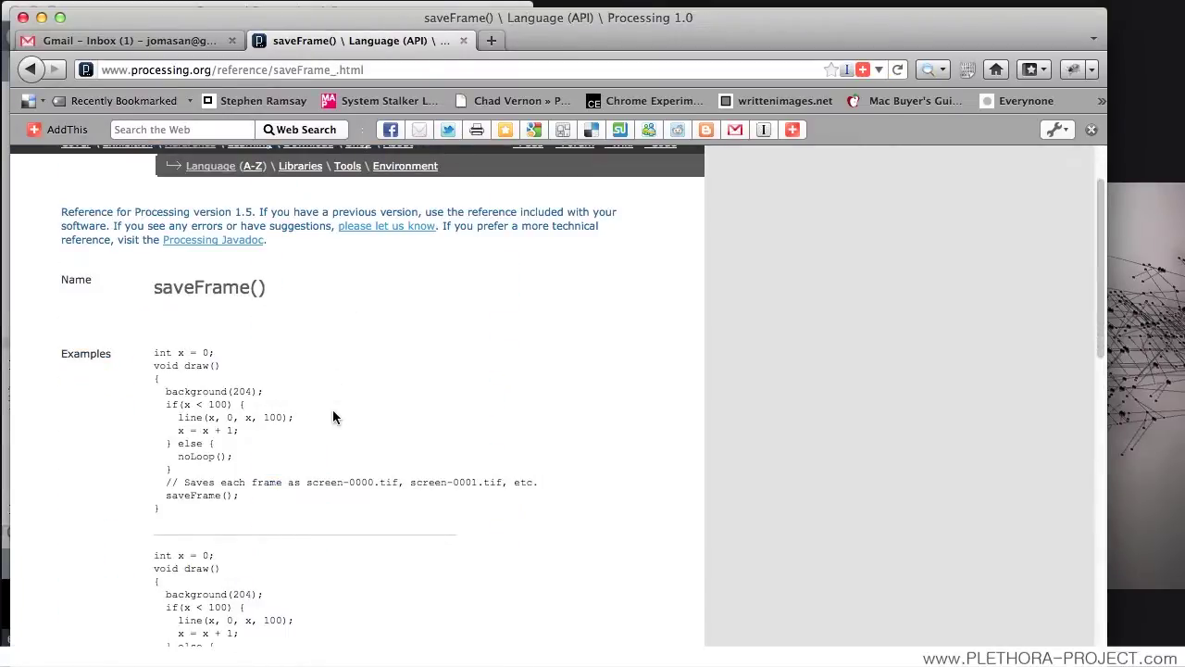
scroll(268, 370, down, 1)
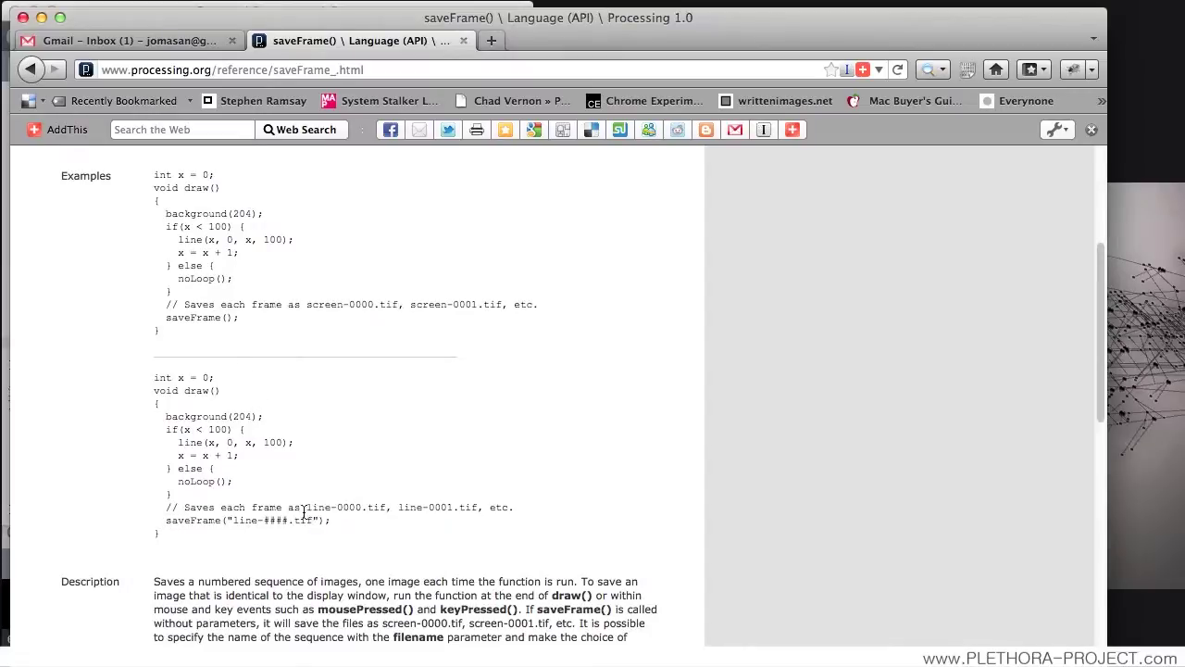
drag(160, 521, 331, 524)
key(super+c)
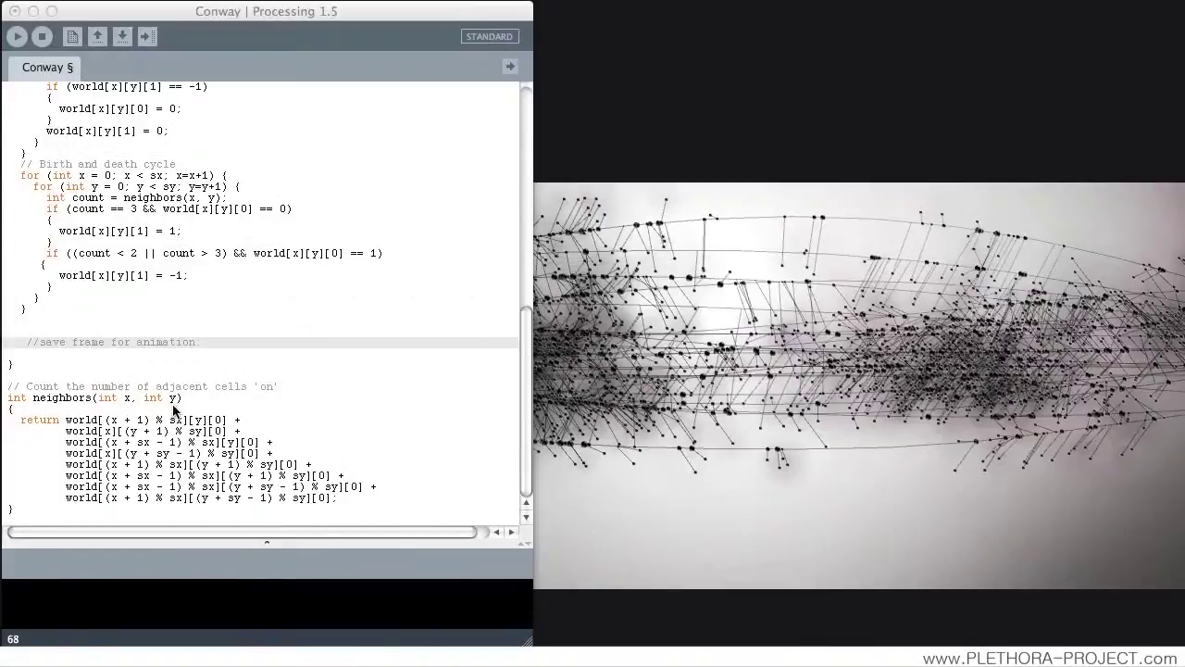
Paste saveFrame("line-####.tif"); below the save-frame comment
click(51, 353)
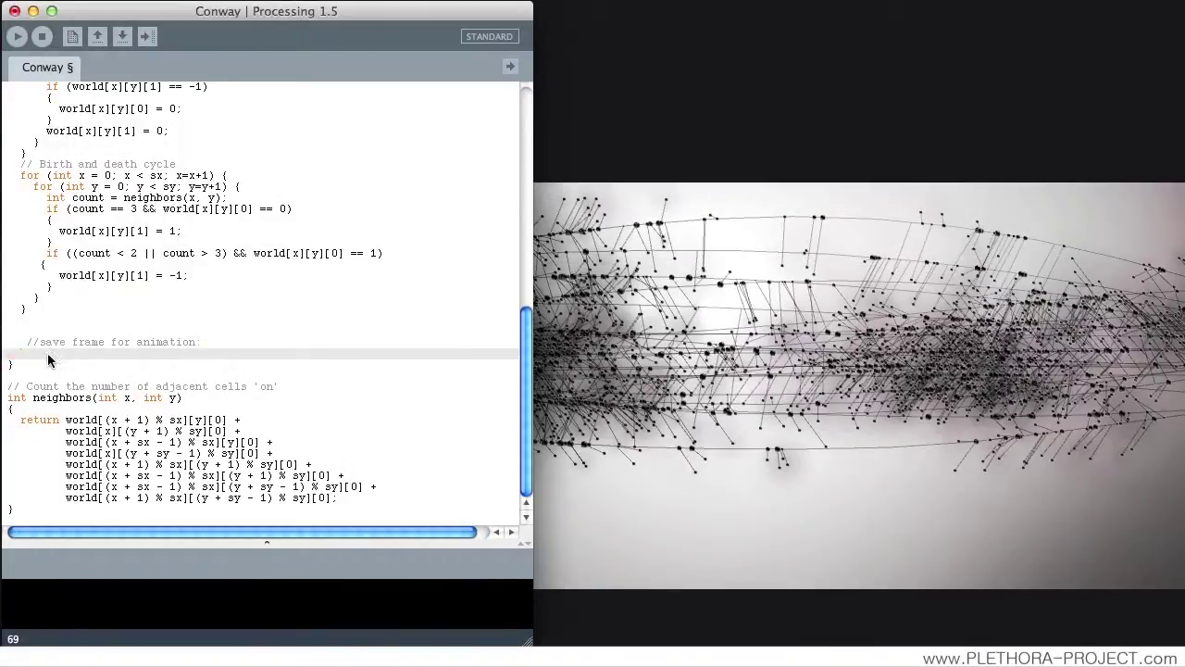
scroll(57, 344, up, 5)
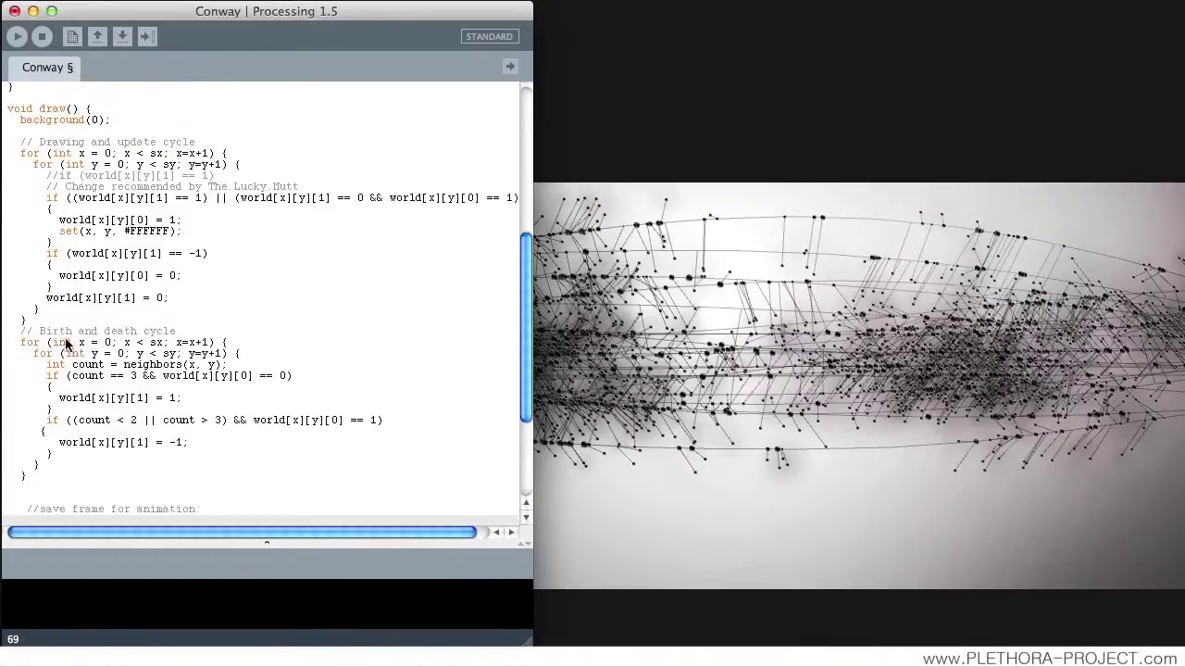
scroll(103, 270, up, 3)
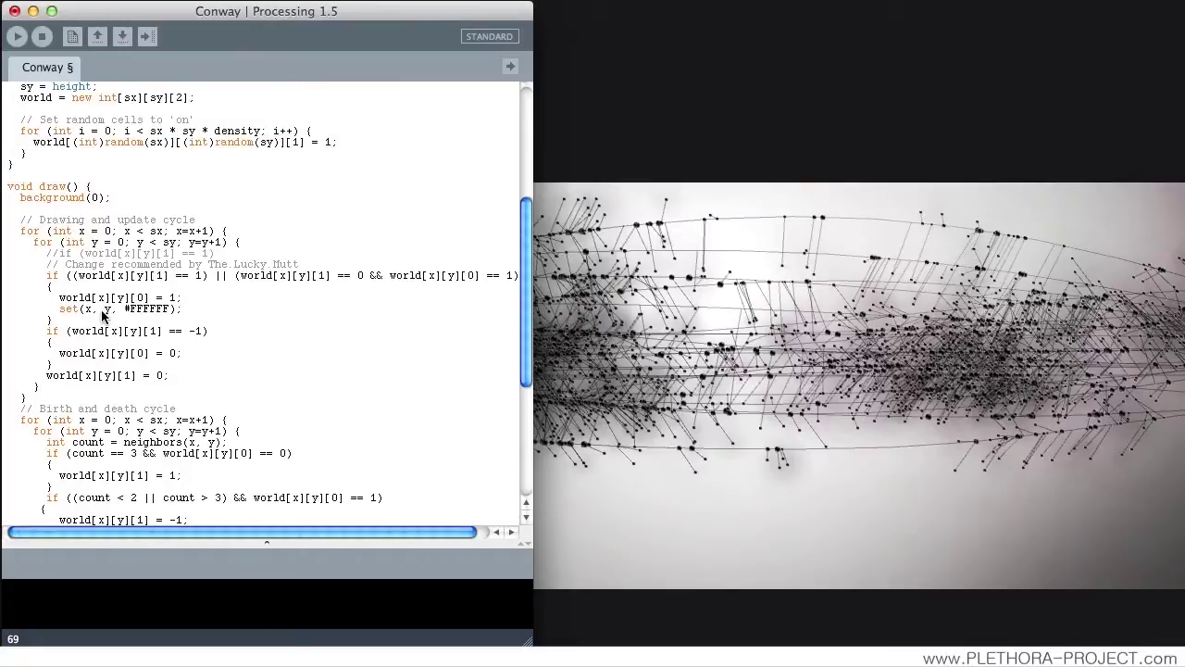
scroll(75, 387, down, 6)
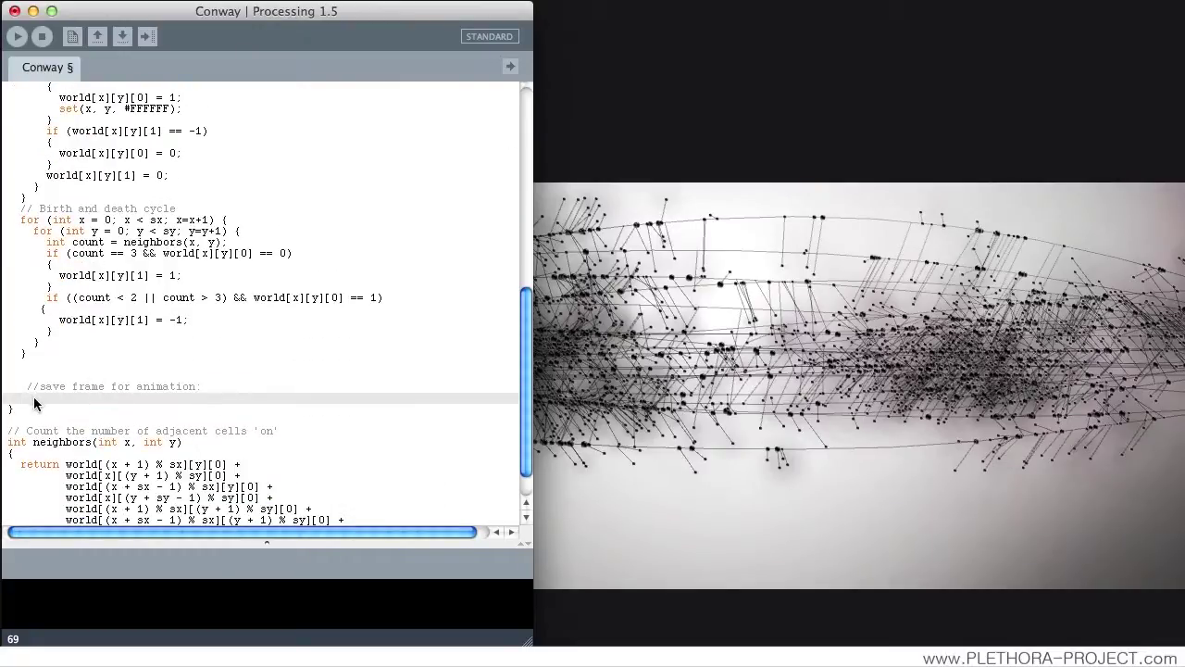
key(super+v)
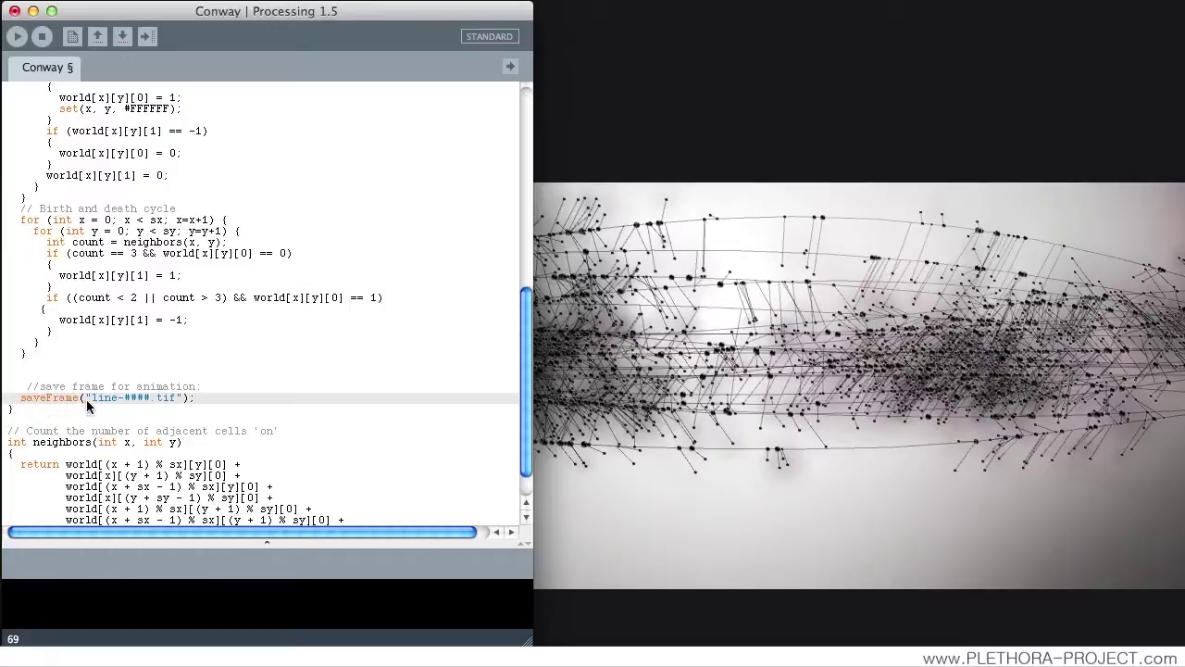
Change the filename to "Animation01/anim-####.png"
double_click(167, 399)
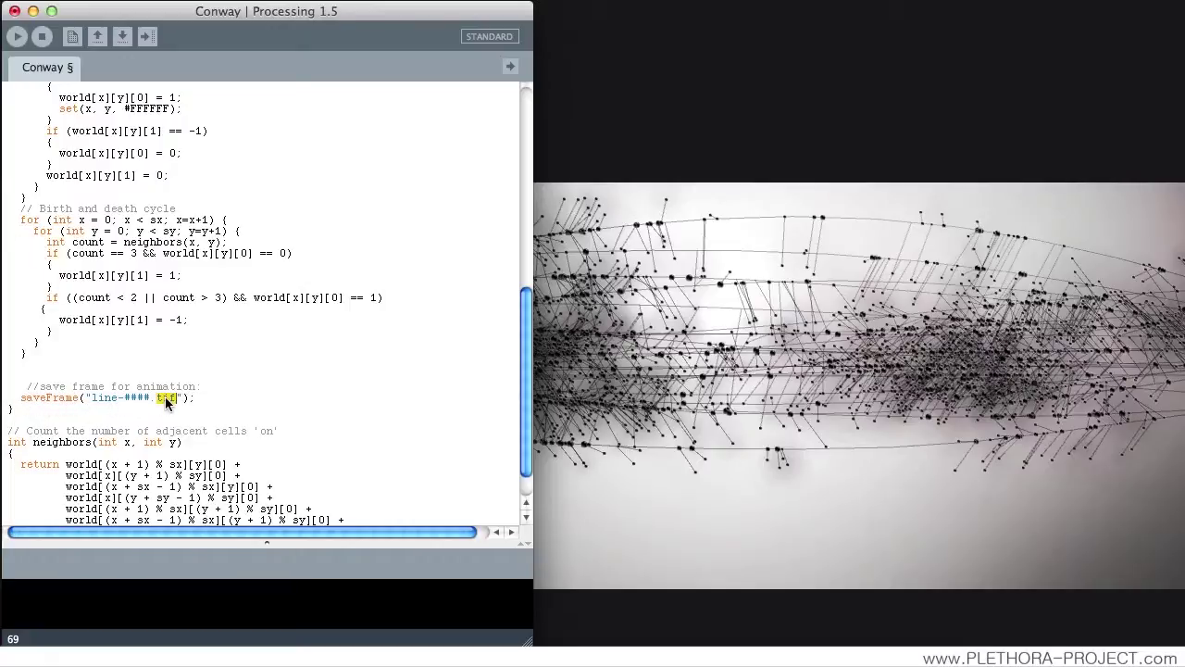
text(png)
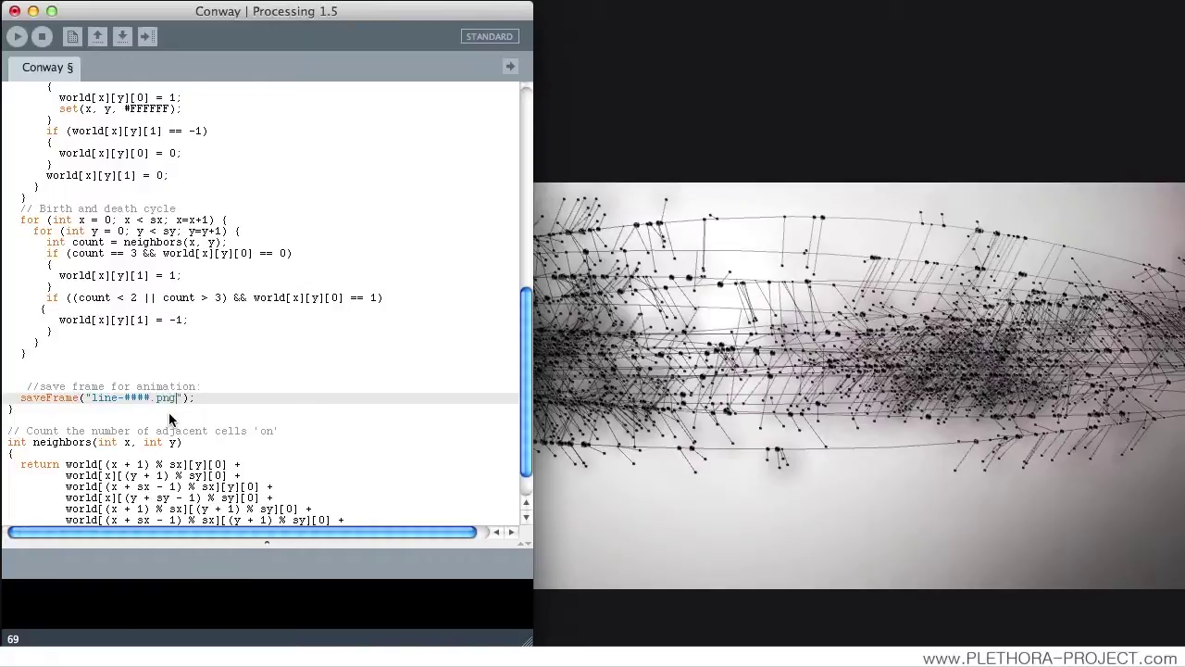
double_click(105, 400)
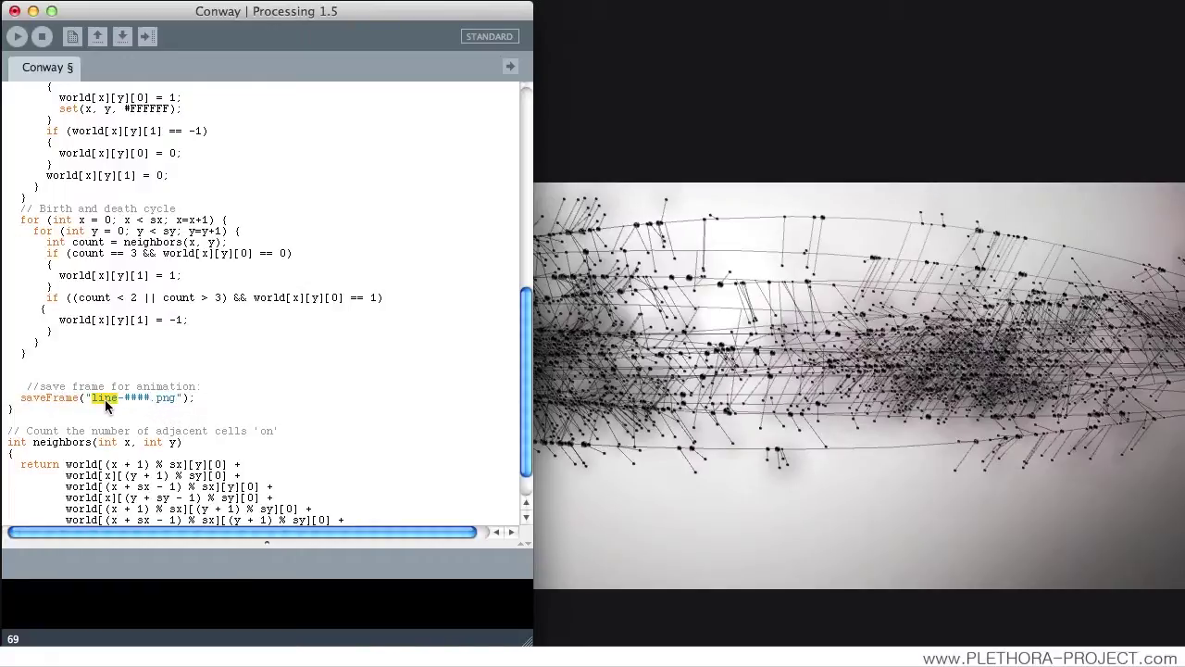
text(anim)
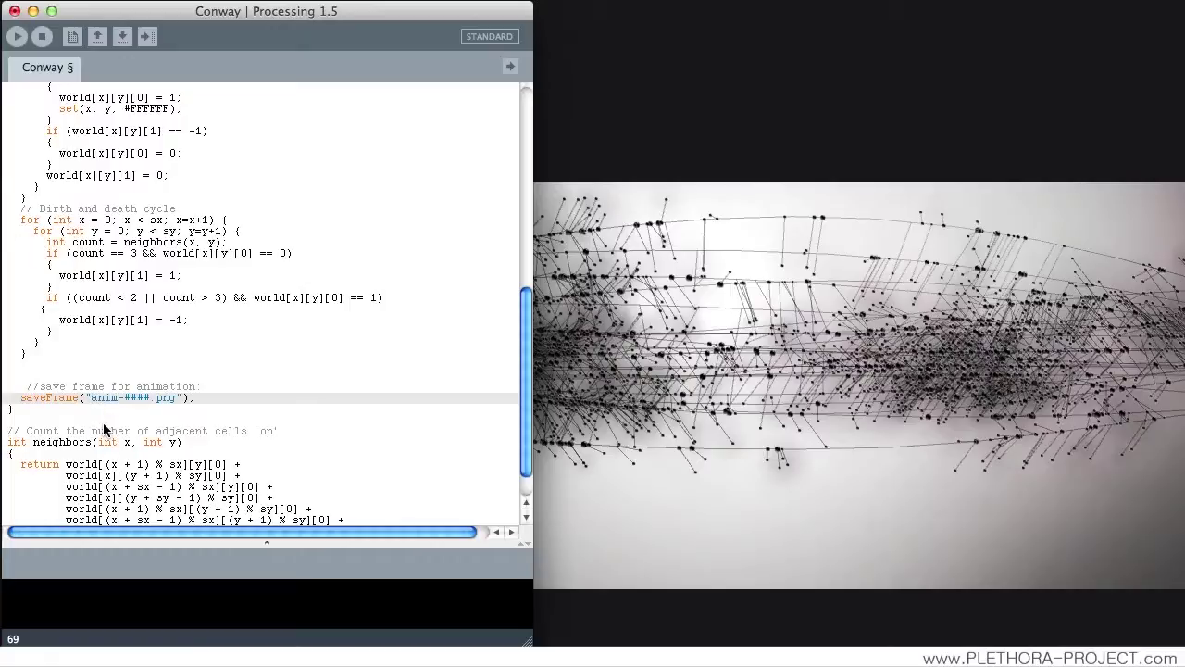
text(Animation01)
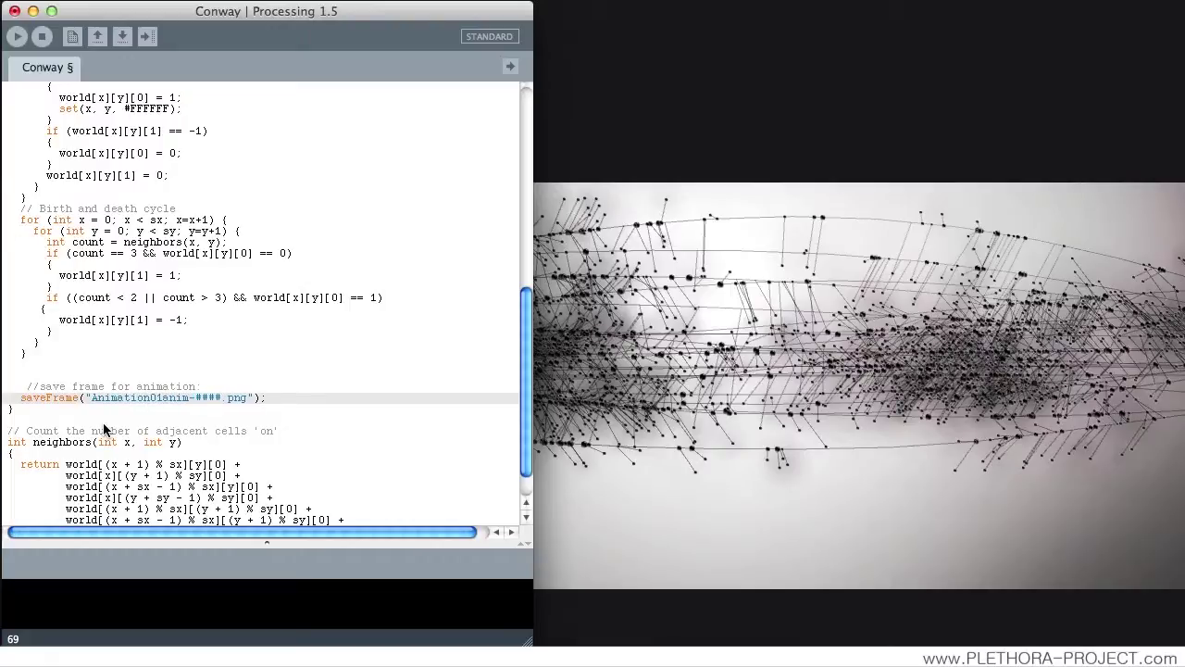
text(/)
Save the sketch as Conway2 on the Desktop
click(120, 0)
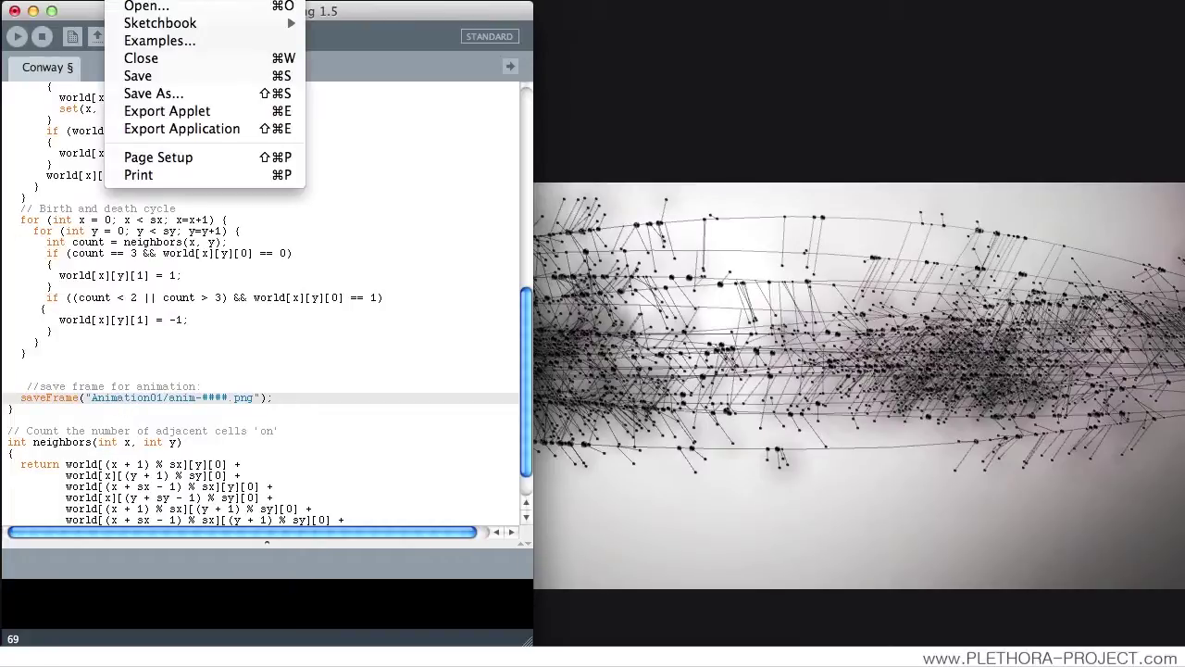
click(148, 94)
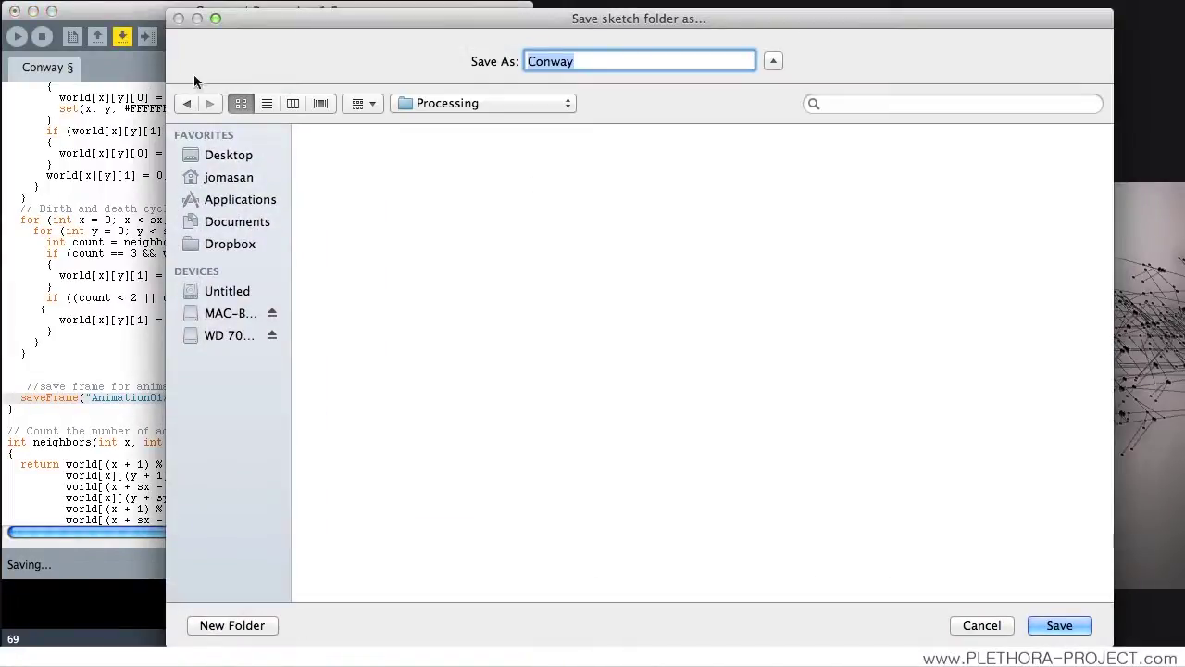
click(227, 154)
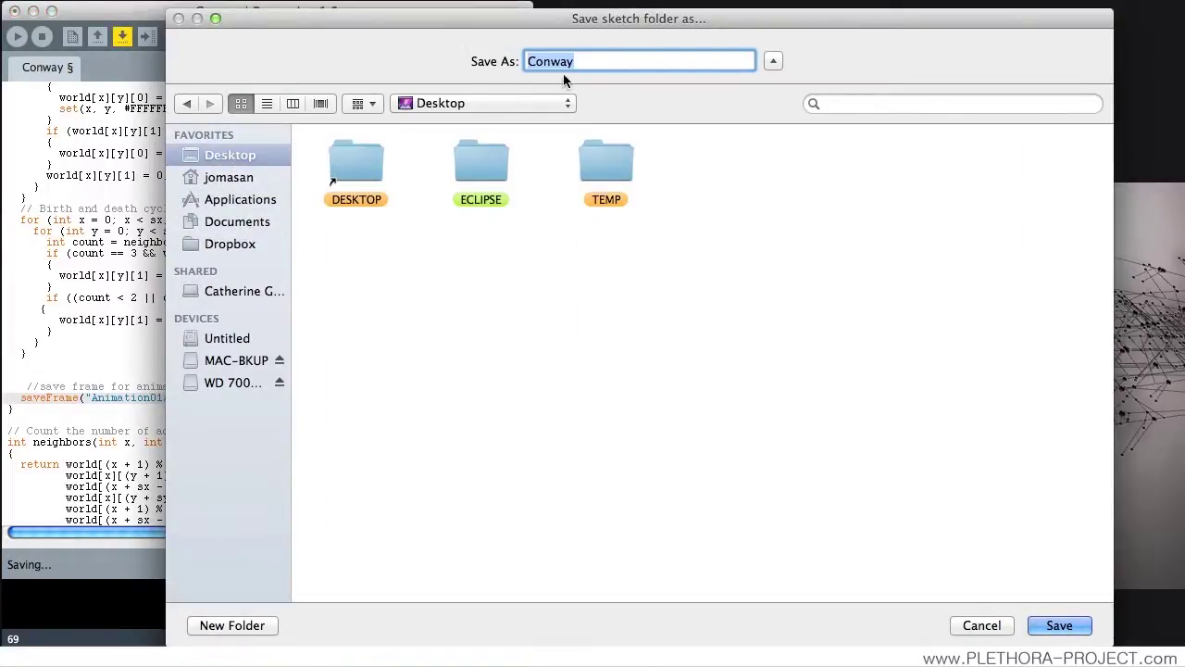
click(602, 61)
text(2)
click(1064, 626)
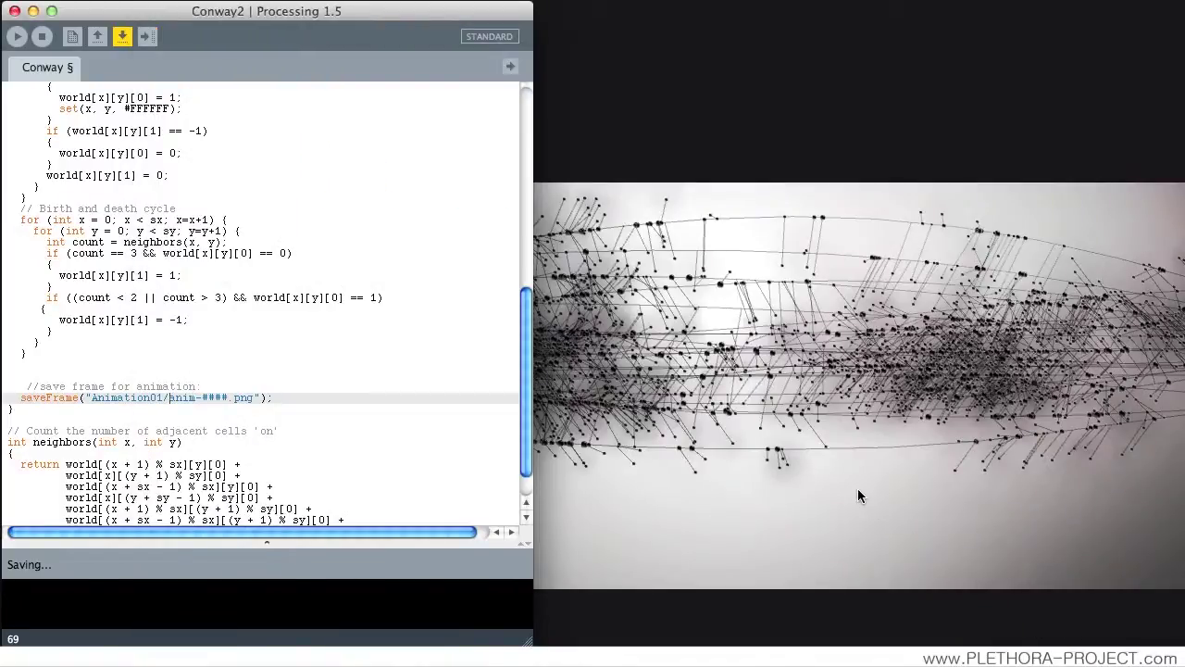
Open the Conway2 desktop folder to confirm it holds Conway2.pde, then close it
click(1121, 108)
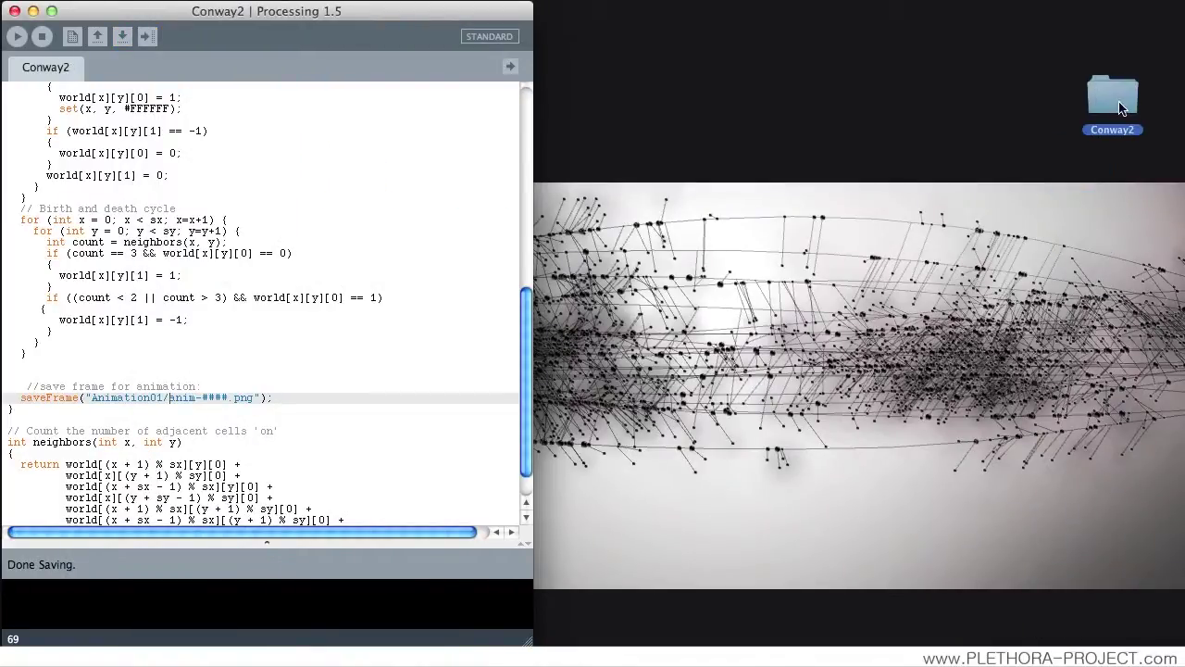
drag(1120, 107, 1111, 112)
click(1066, 139)
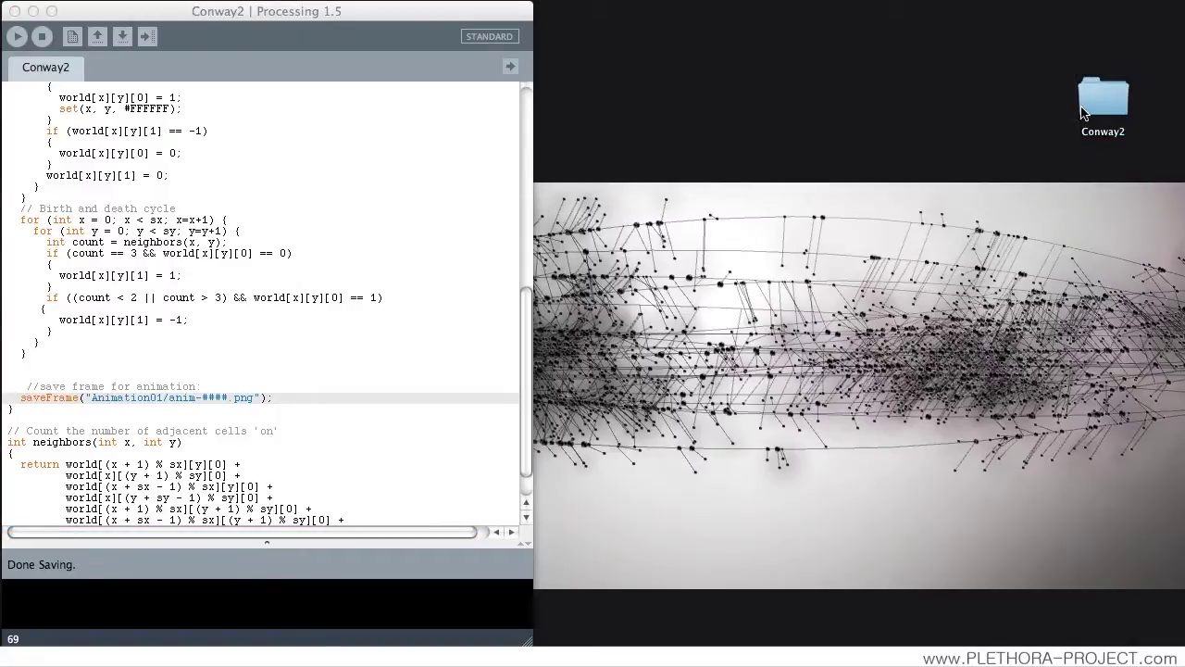
double_click(1085, 109)
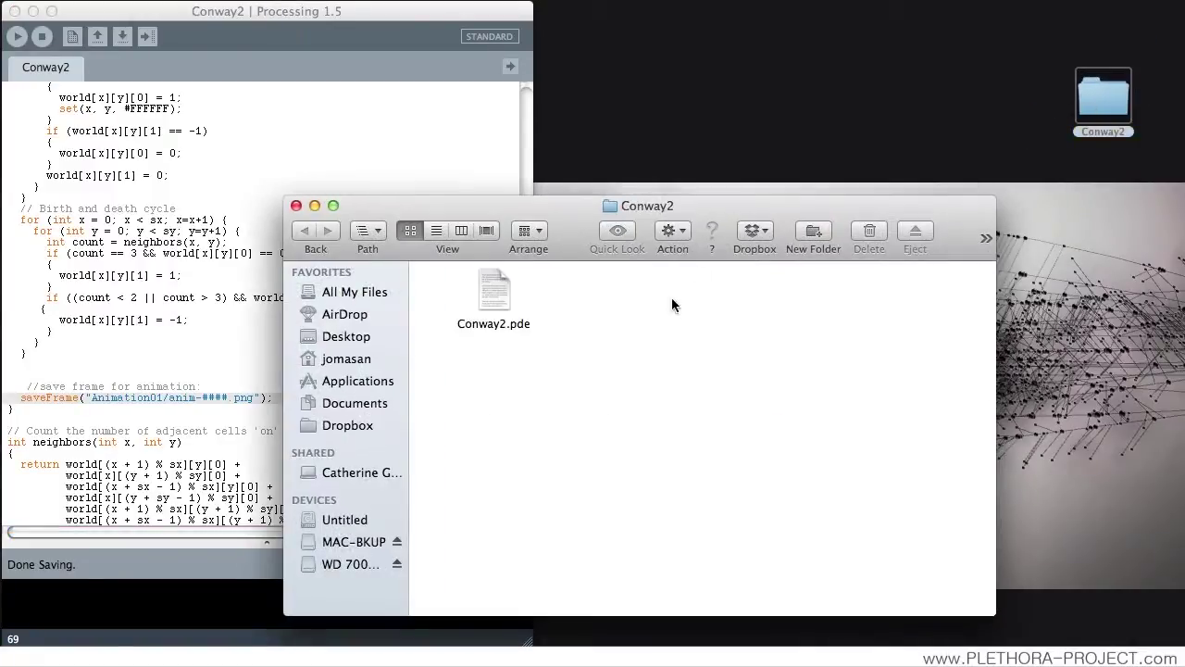
click(296, 205)
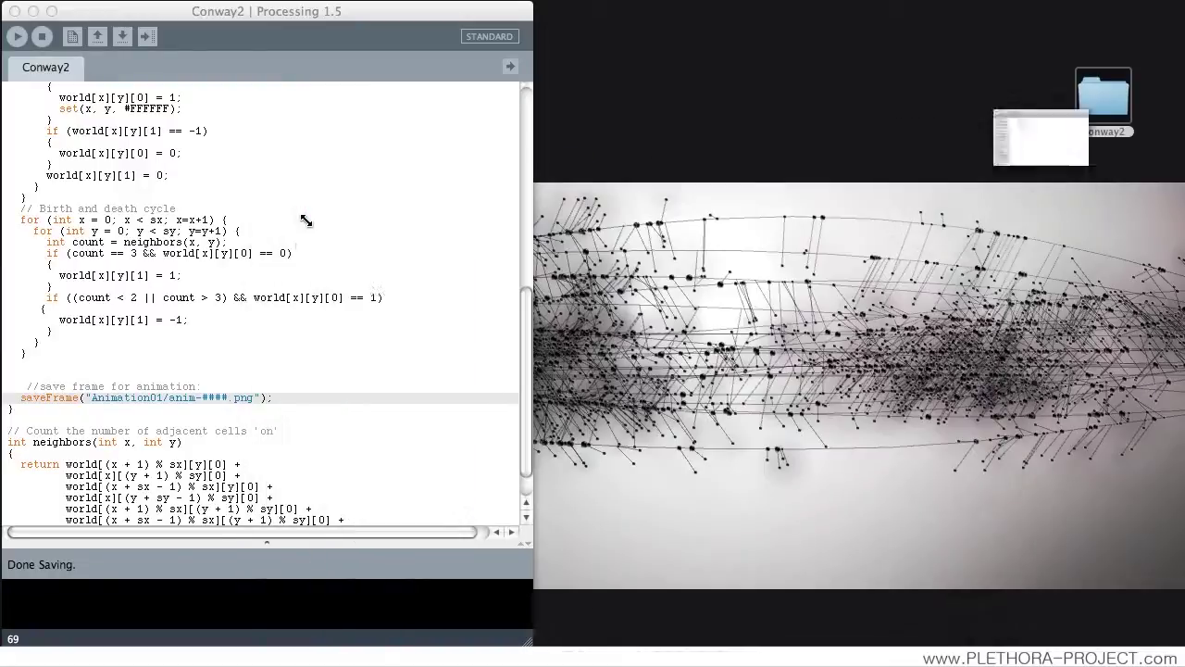
Insert println(frameCount); on a new line above the saveFrame() call and run the sketch
double_click(119, 397)
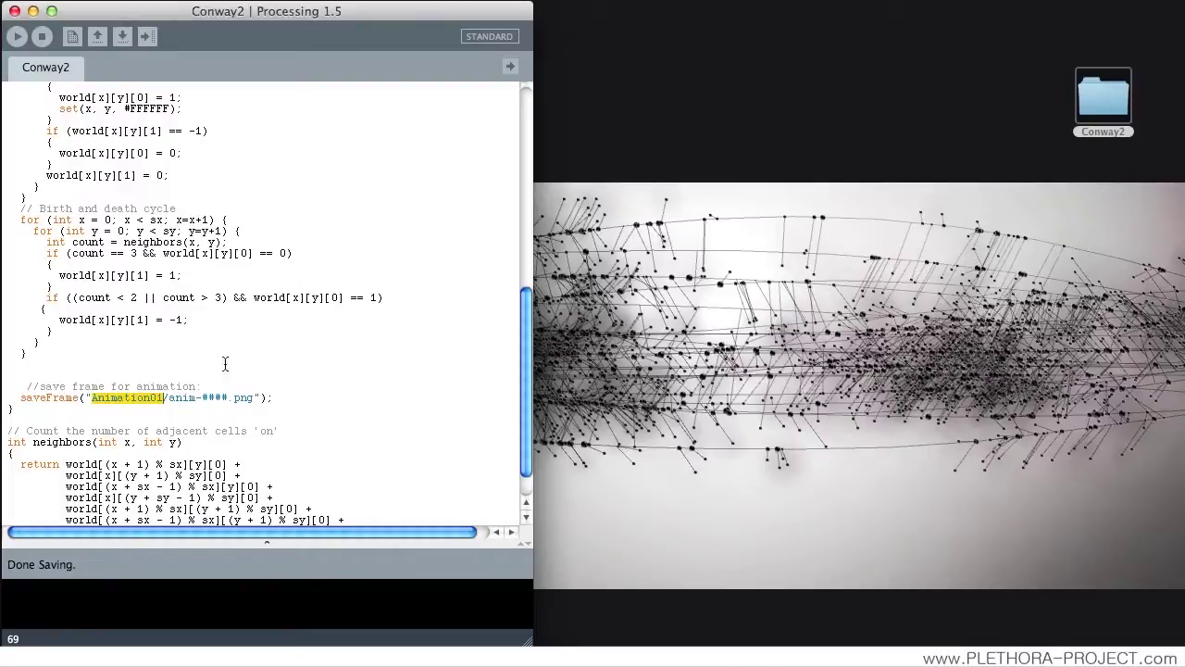
drag(168, 397, 239, 396)
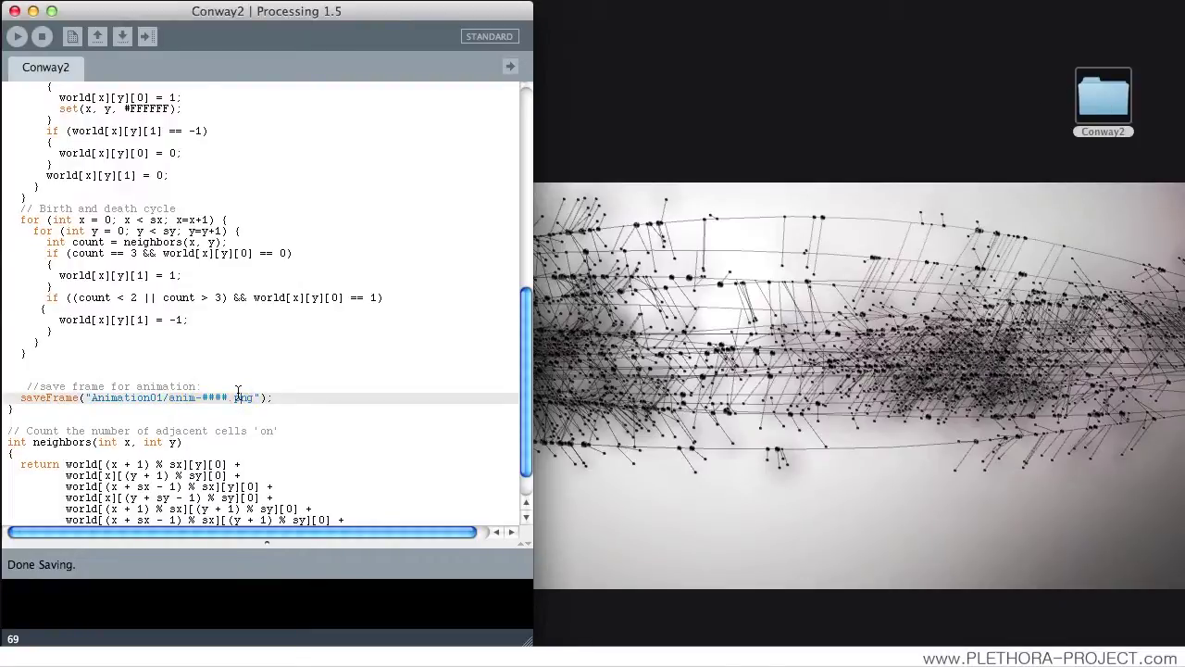
click(227, 385)
key(Return)
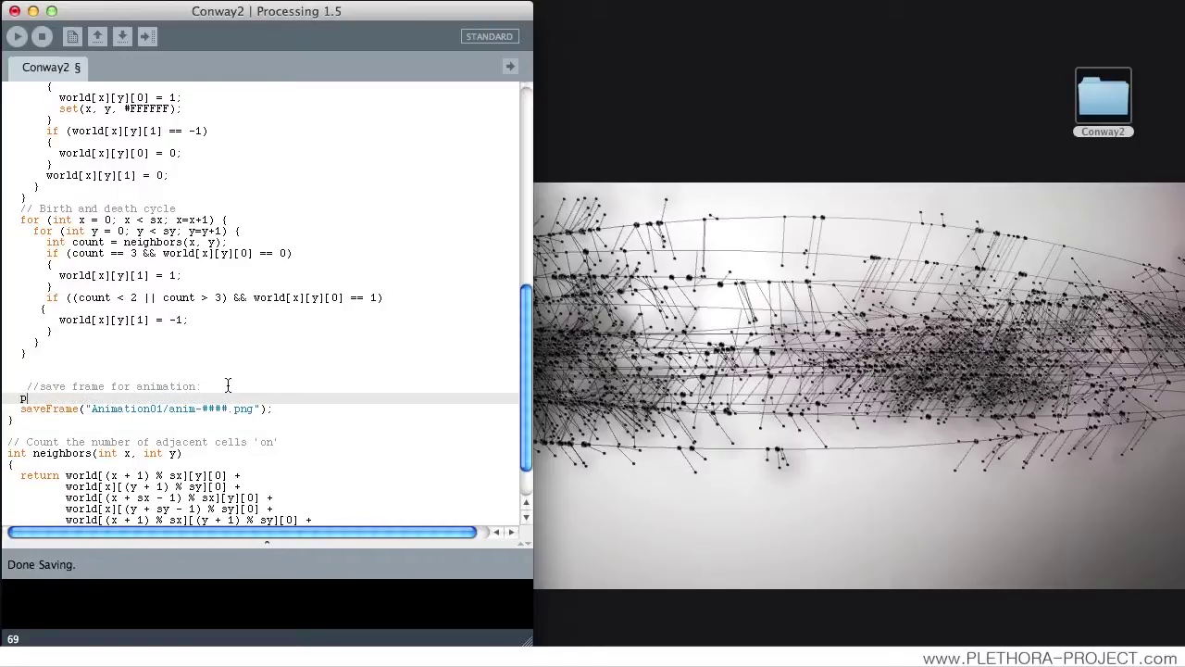
text(println(frameCount);)
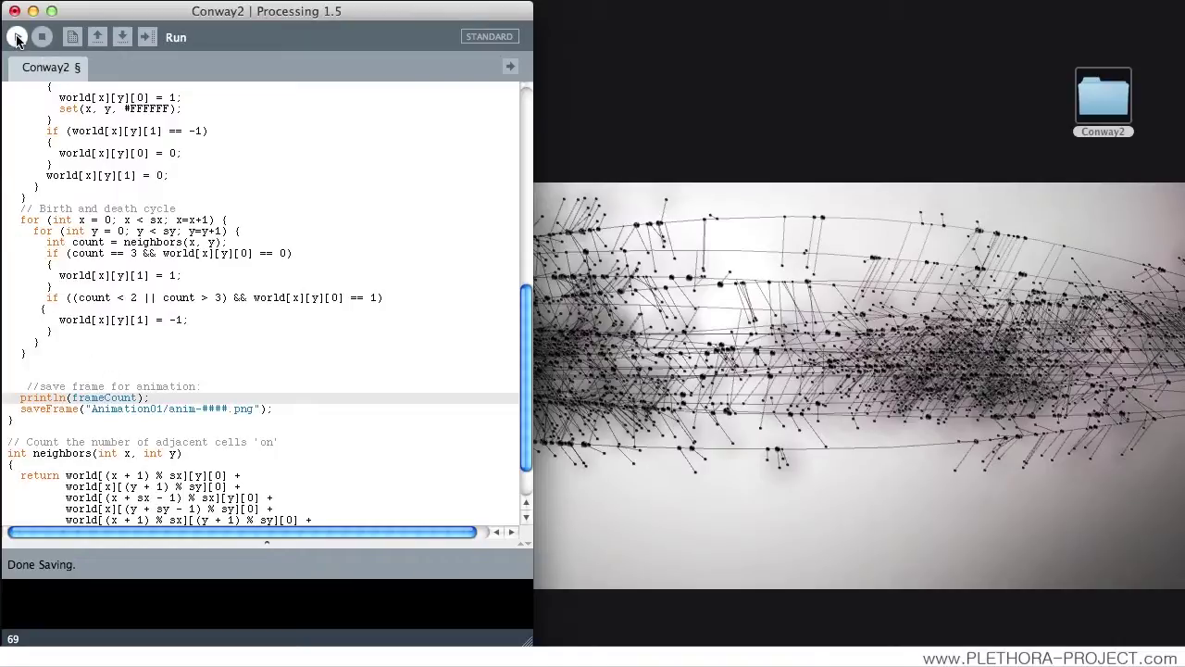
click(17, 37)
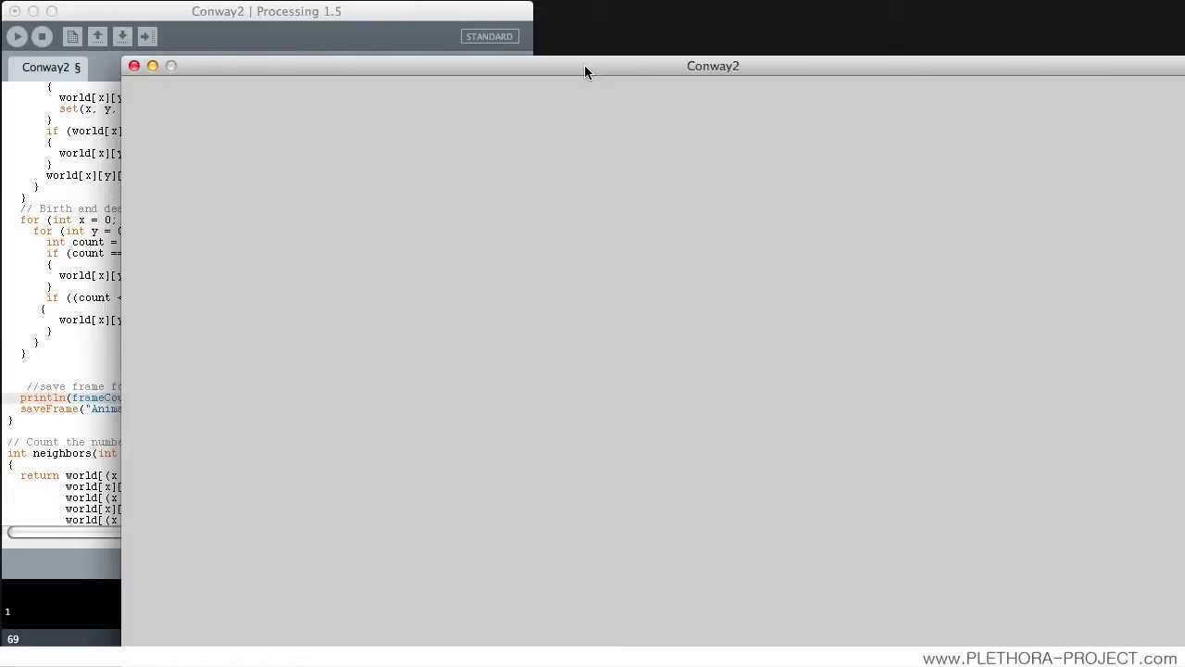
Stop and re-run Conway2 so it saves frames until the console reaches 121
mouse_move(584, 65)
mouse_down()
mouse_move(472, 8)
mouse_move(583, 29)
mouse_up()
click(42, 36)
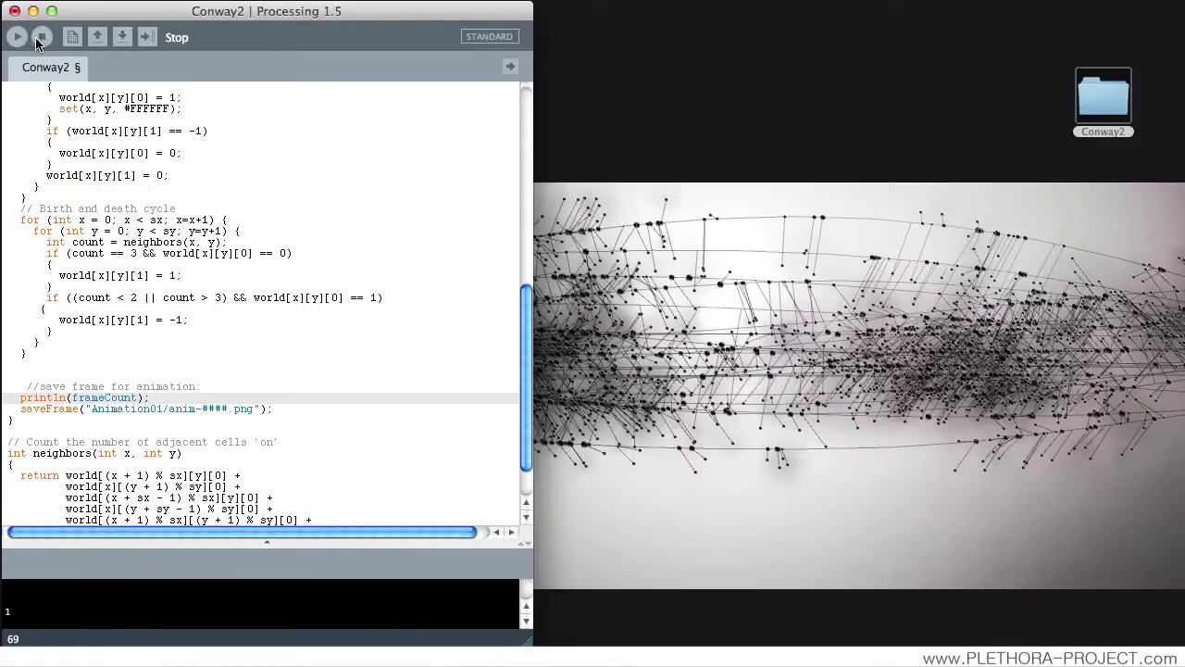
click(18, 37)
Open the Animation01 frames folder inside Conway2 on the desktop
click(1102, 97)
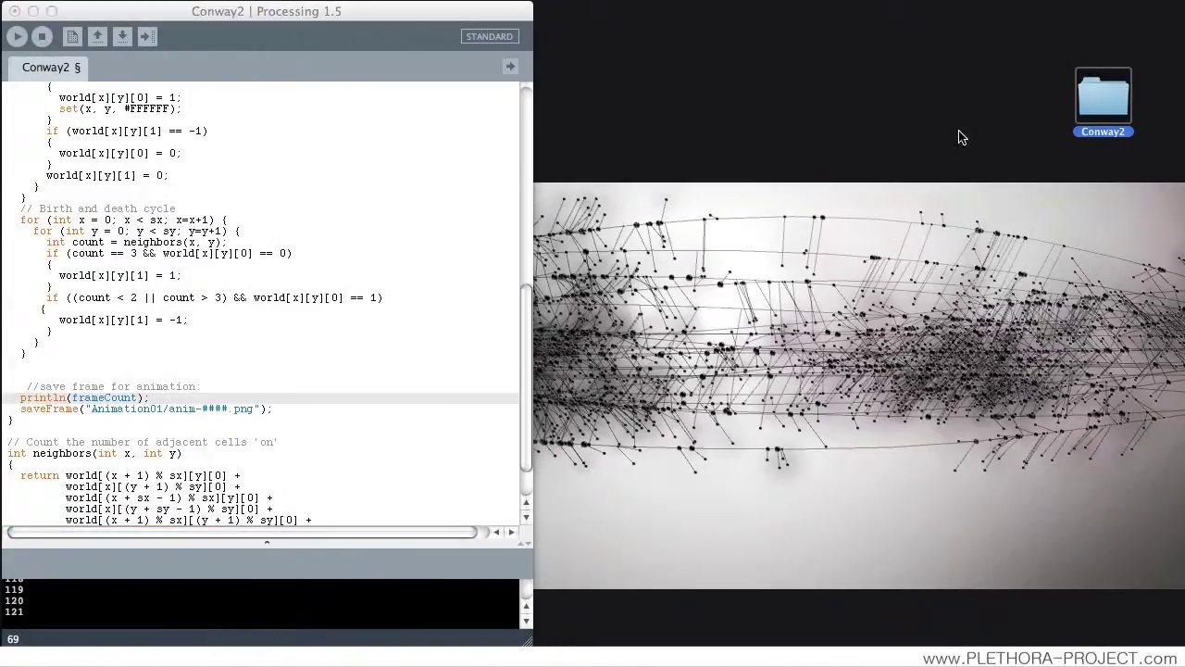
key(super+o)
drag(714, 212, 770, 140)
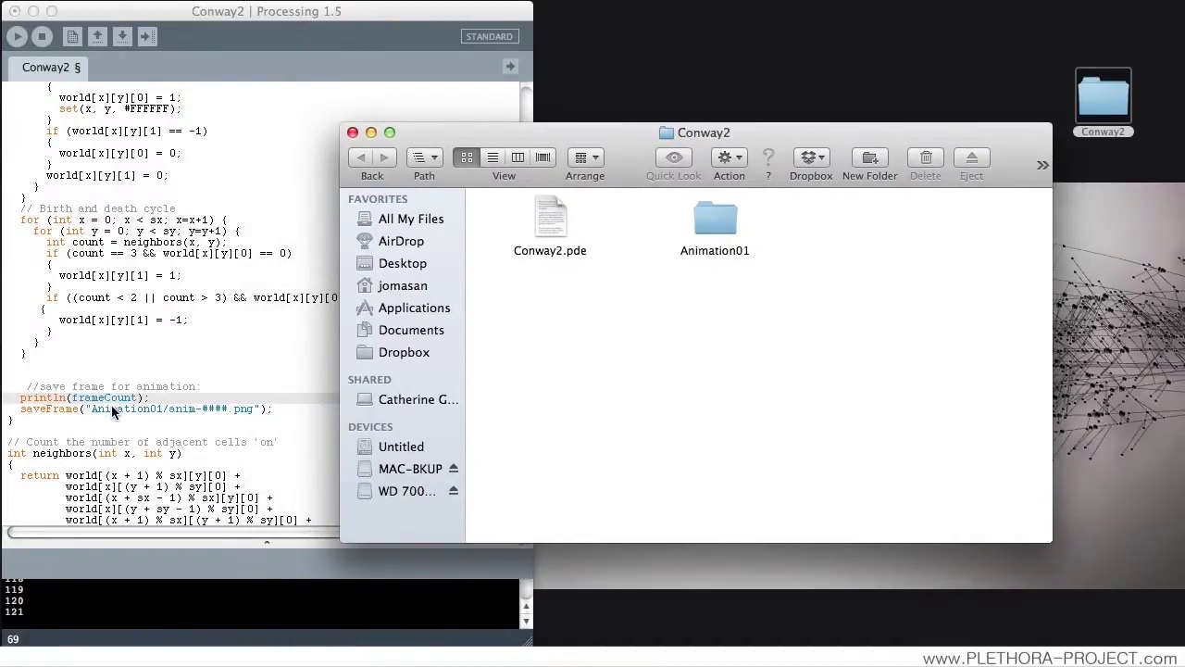
double_click(722, 223)
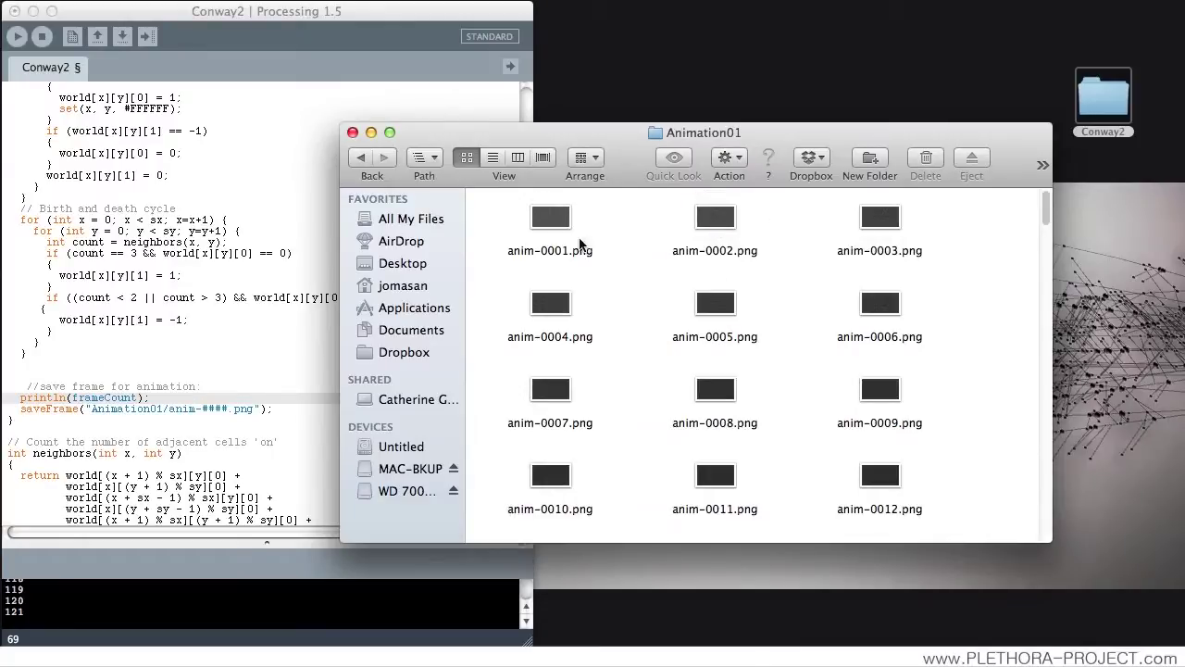
click(567, 220)
scroll(630, 250, down, 3)
scroll(629, 250, down, 20)
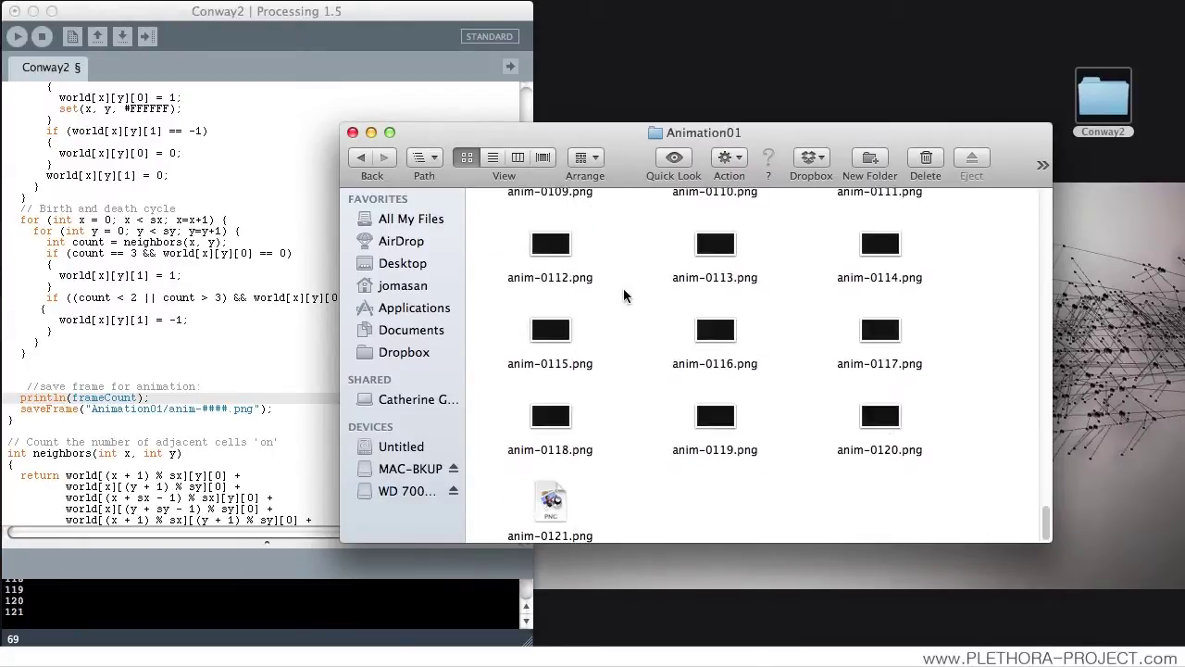
Delete anim-0121.png, check frames anim-0001 to anim-0120.png, and close the window
click(554, 508)
click(619, 493)
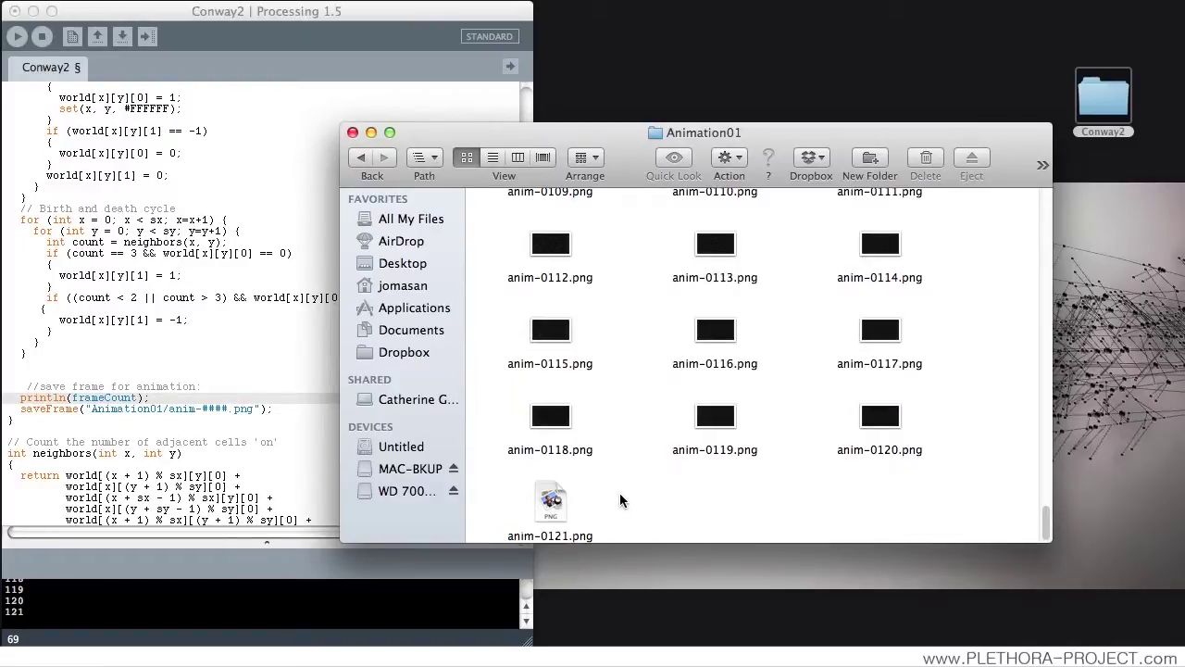
click(551, 504)
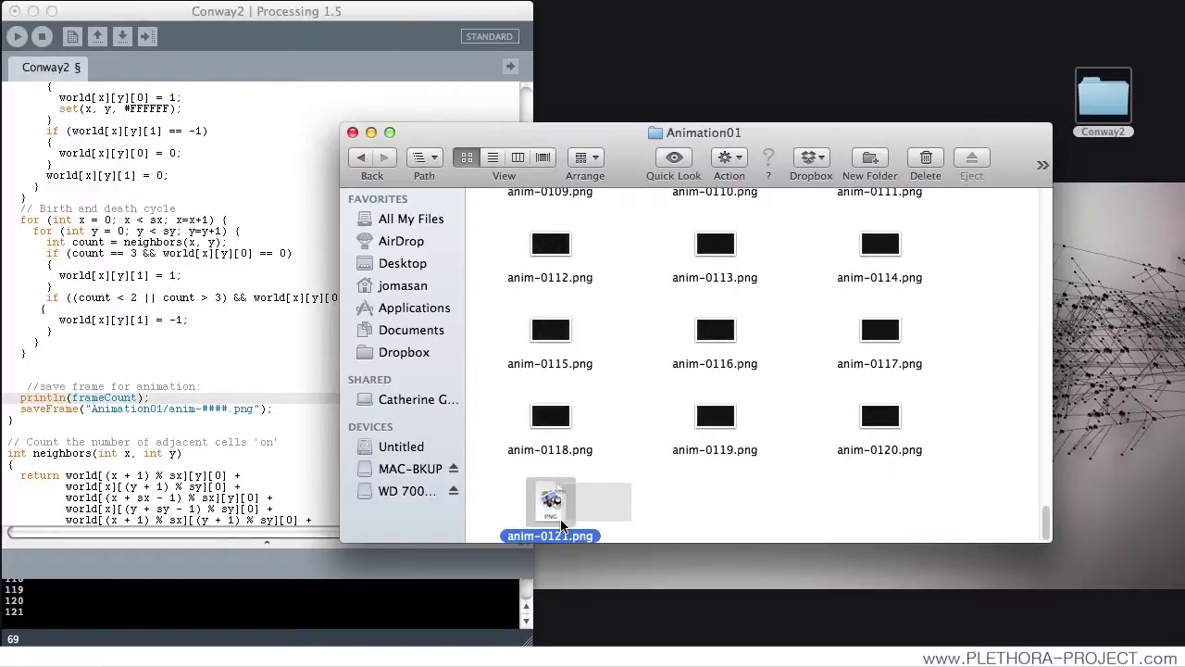
click(926, 159)
click(892, 518)
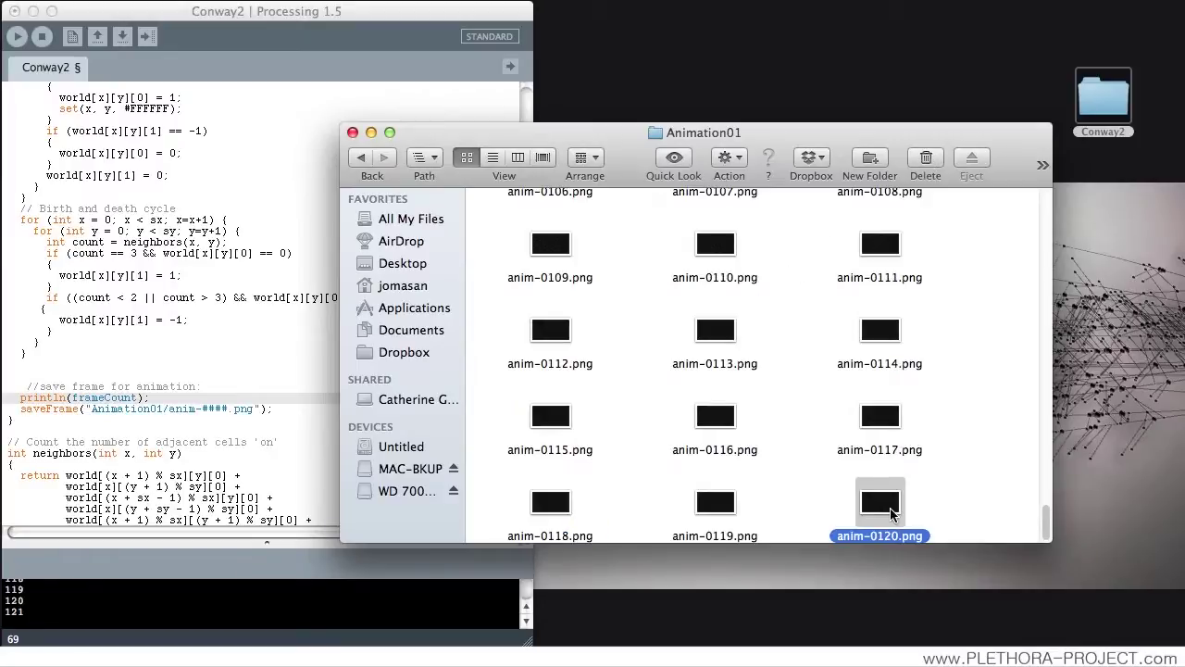
scroll(871, 442, up, 1)
scroll(870, 443, up, 20)
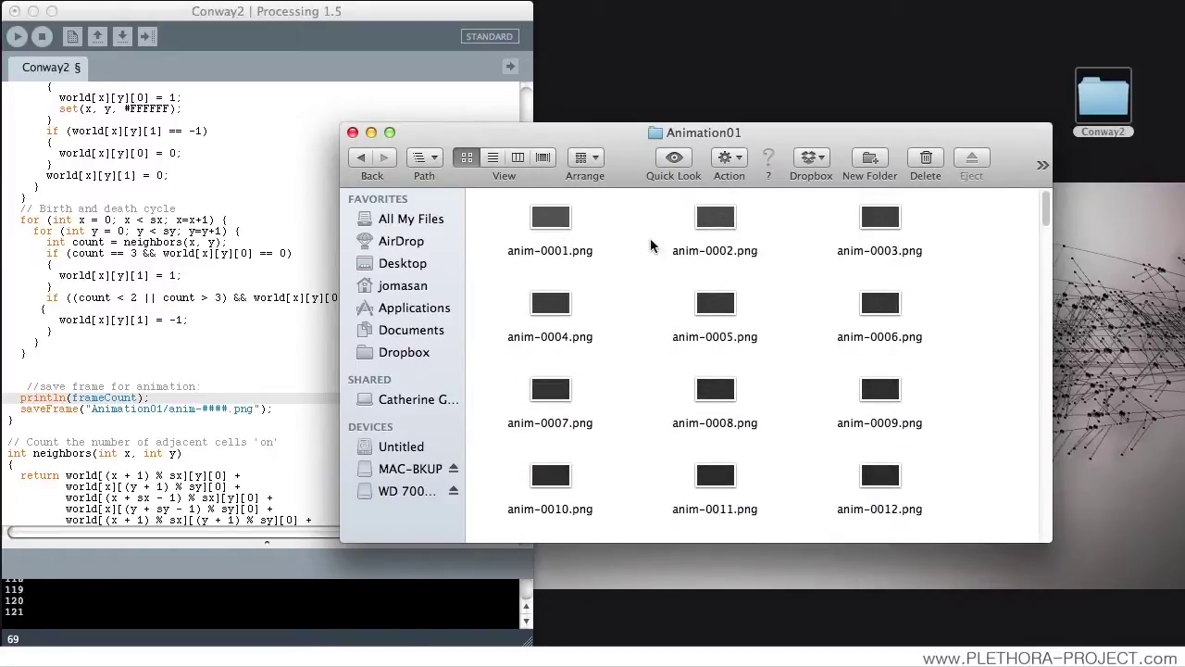
click(537, 220)
scroll(695, 305, down, 20)
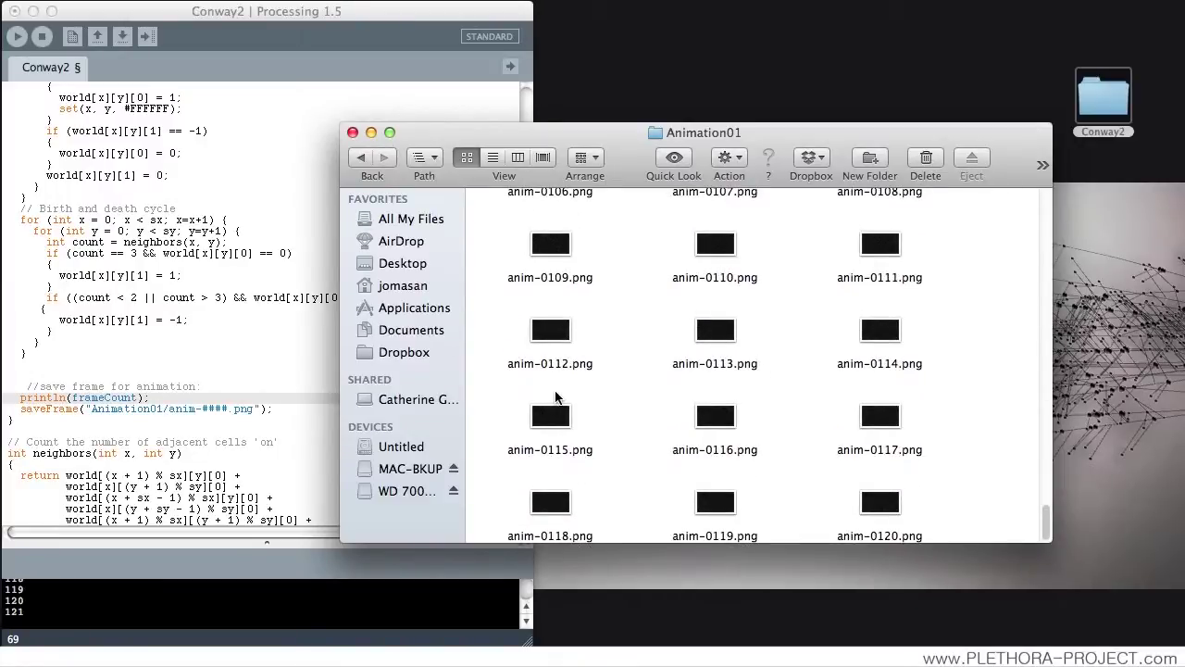
click(353, 133)
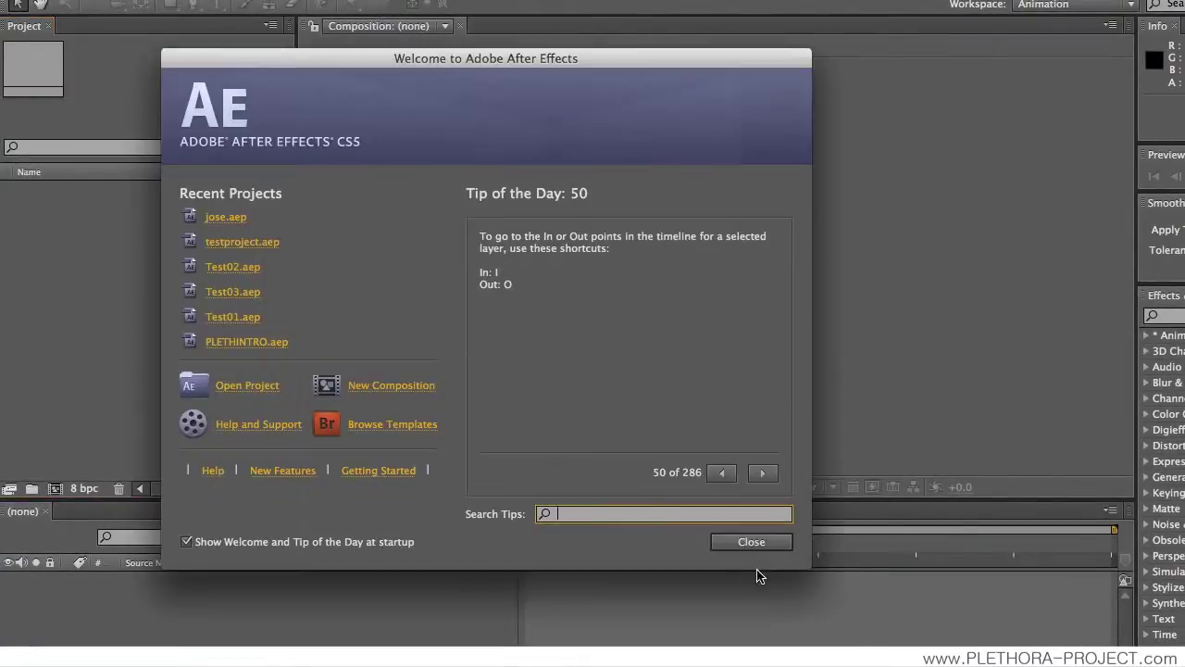
Close the After Effects welcome screen and bring up the Project panel's import menu
click(751, 542)
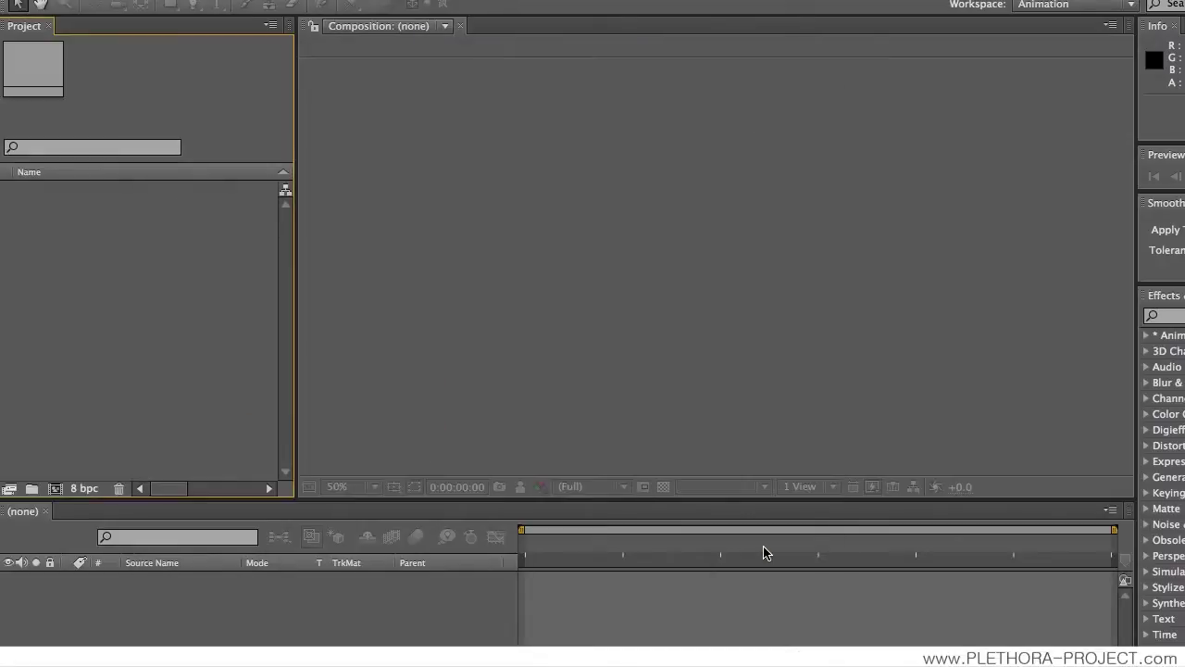
right_click(76, 268)
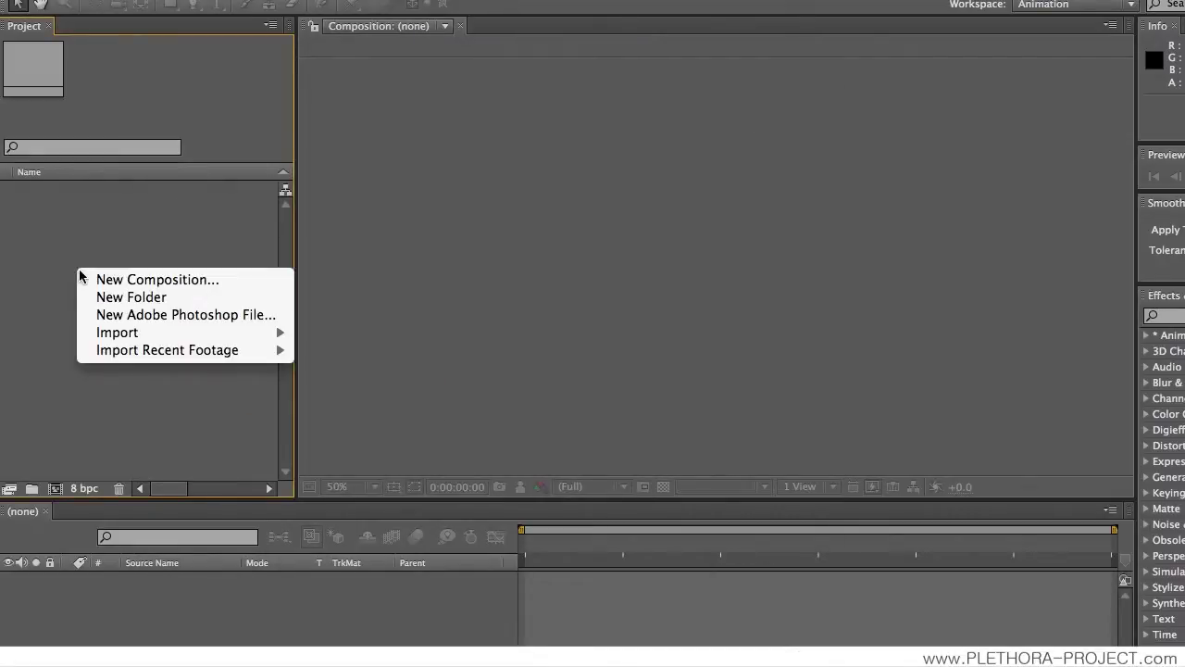
click(57, 287)
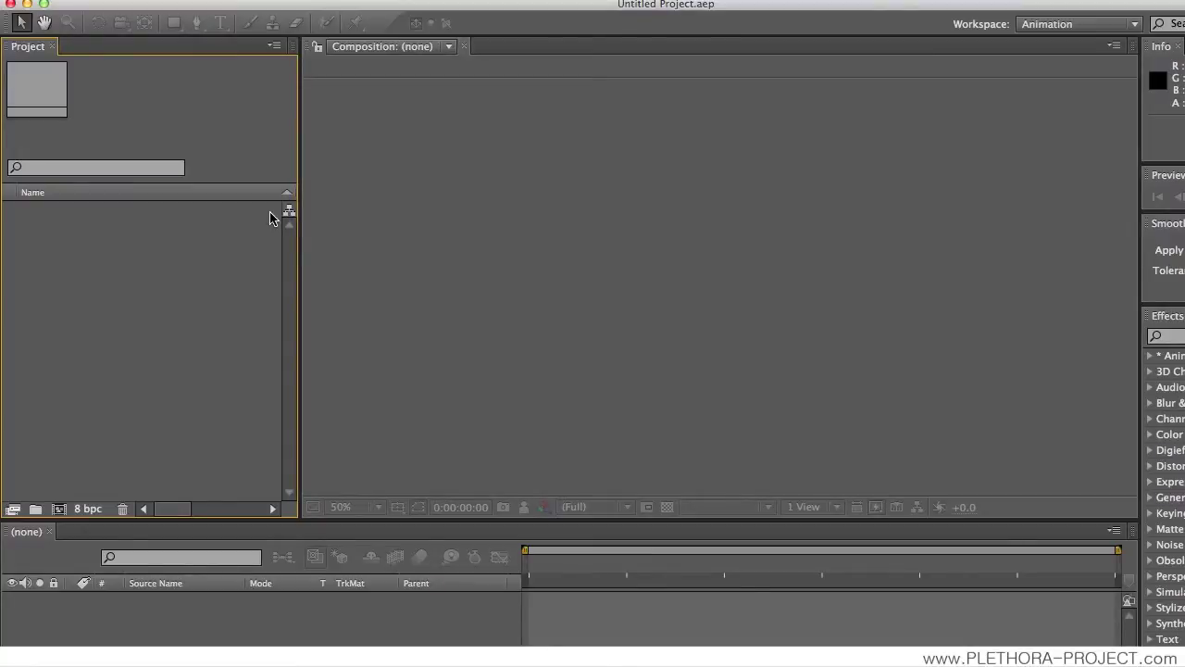
right_click(65, 269)
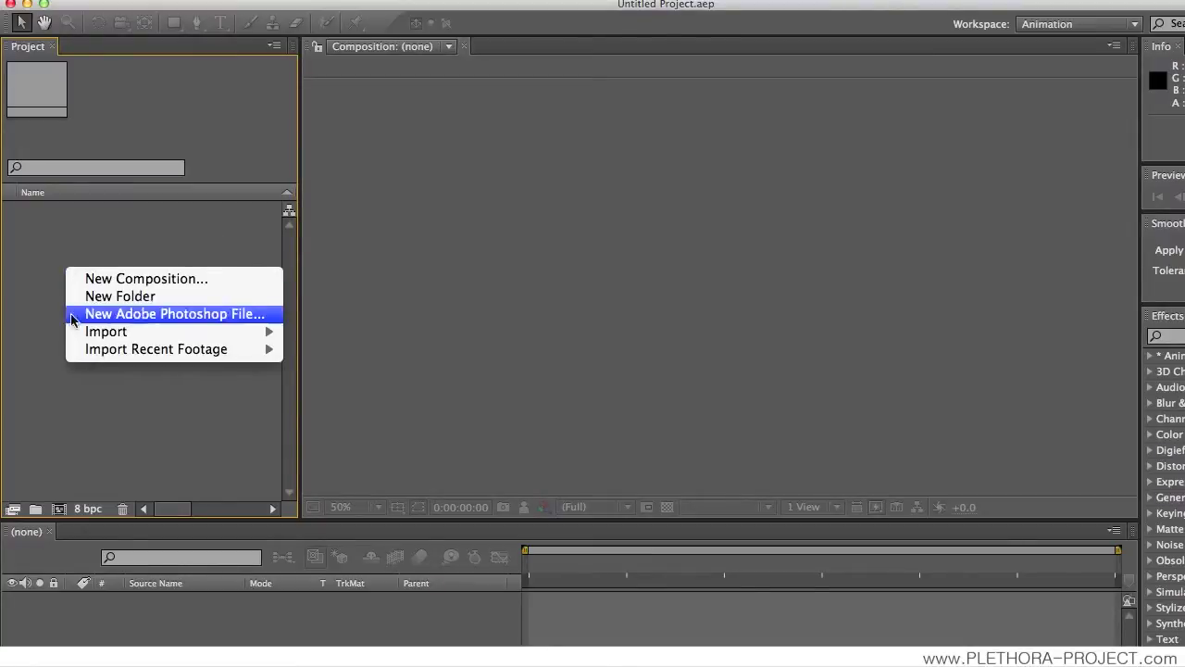
Import anim-0001.png from Desktop > Conway2 > Animation01 as the PNG sequence anim-[0001-0120].png
mouse_move(78, 331)
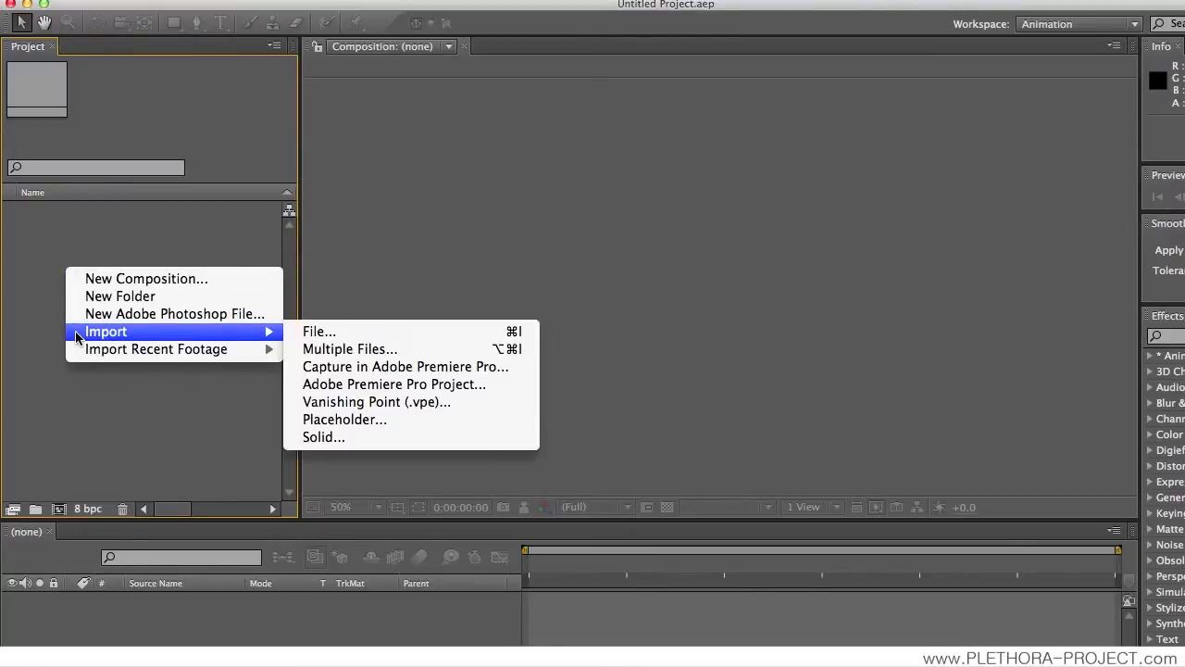
click(328, 332)
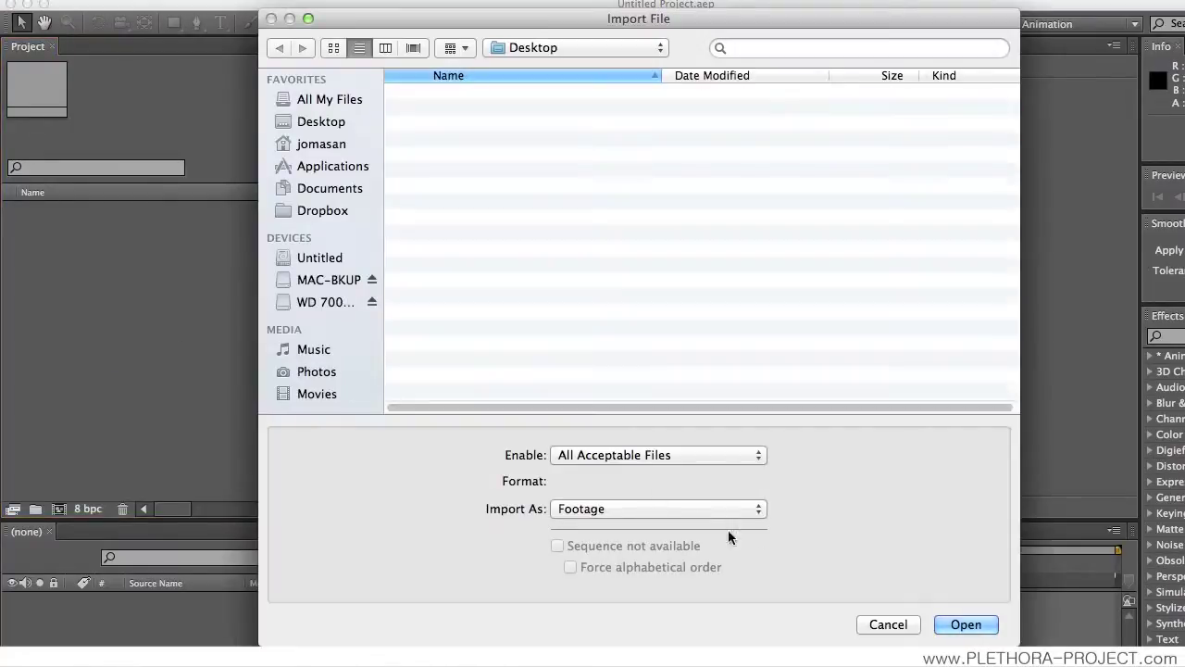
click(900, 628)
right_click(66, 305)
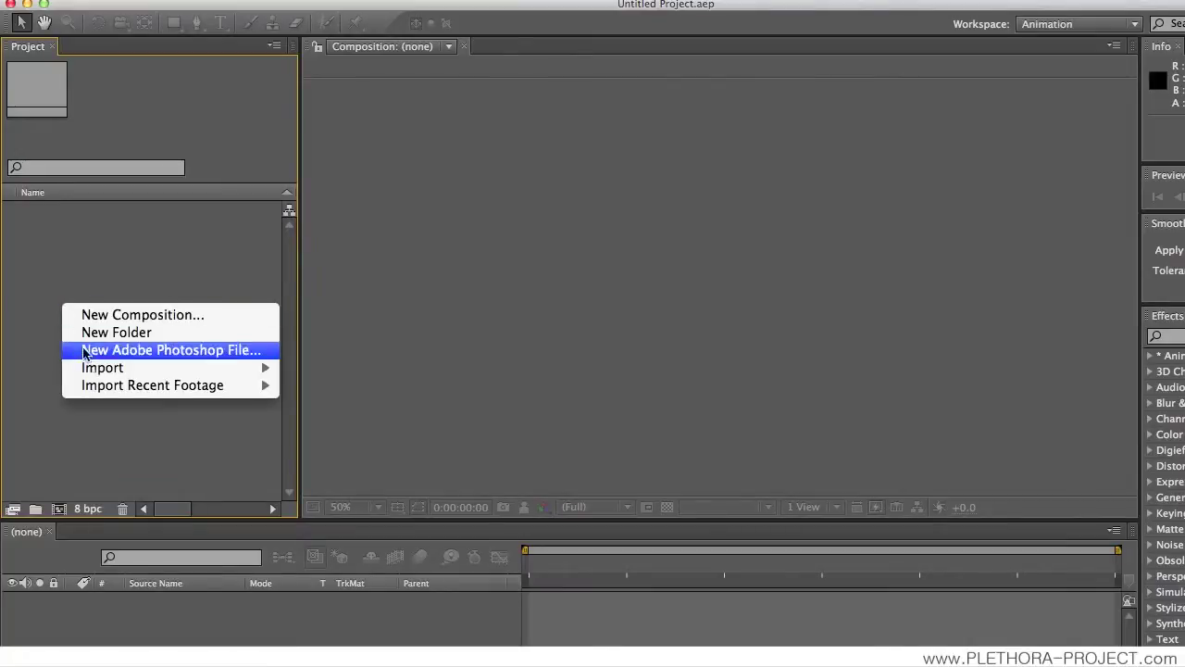
mouse_move(96, 371)
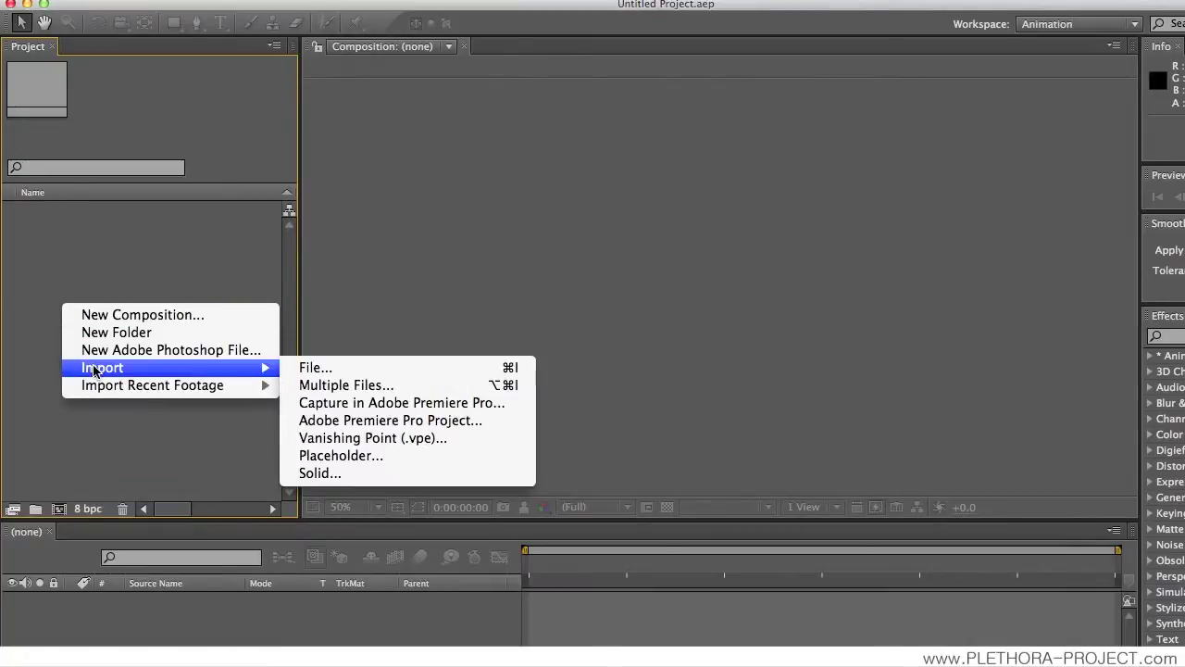
click(319, 368)
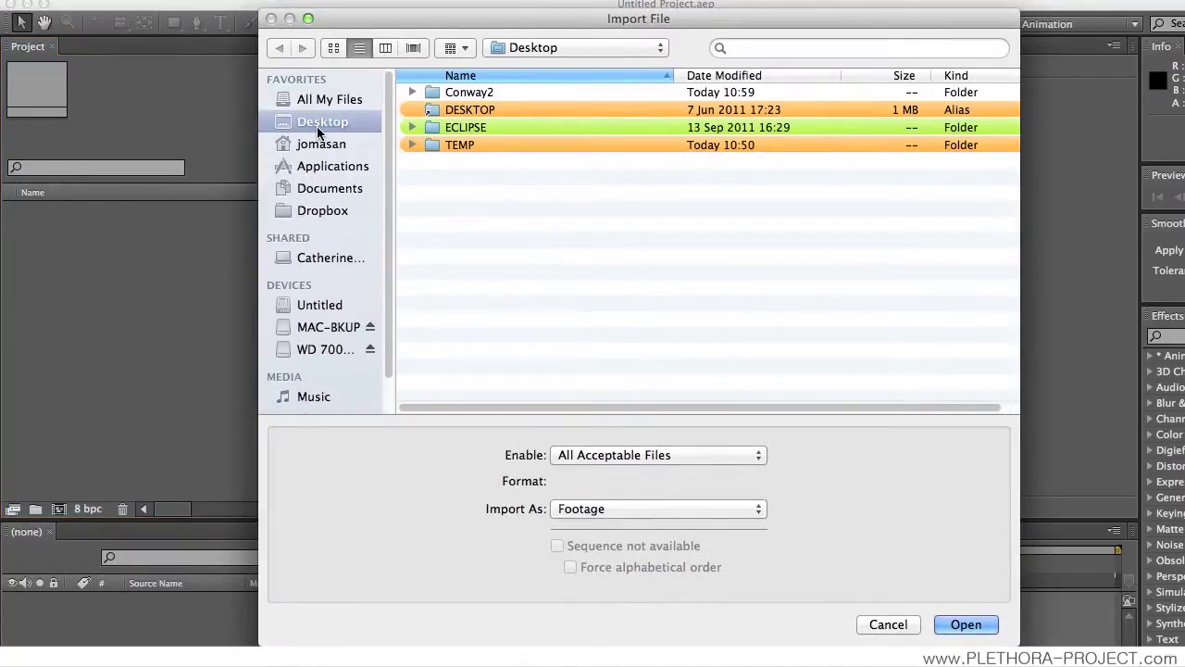
click(413, 92)
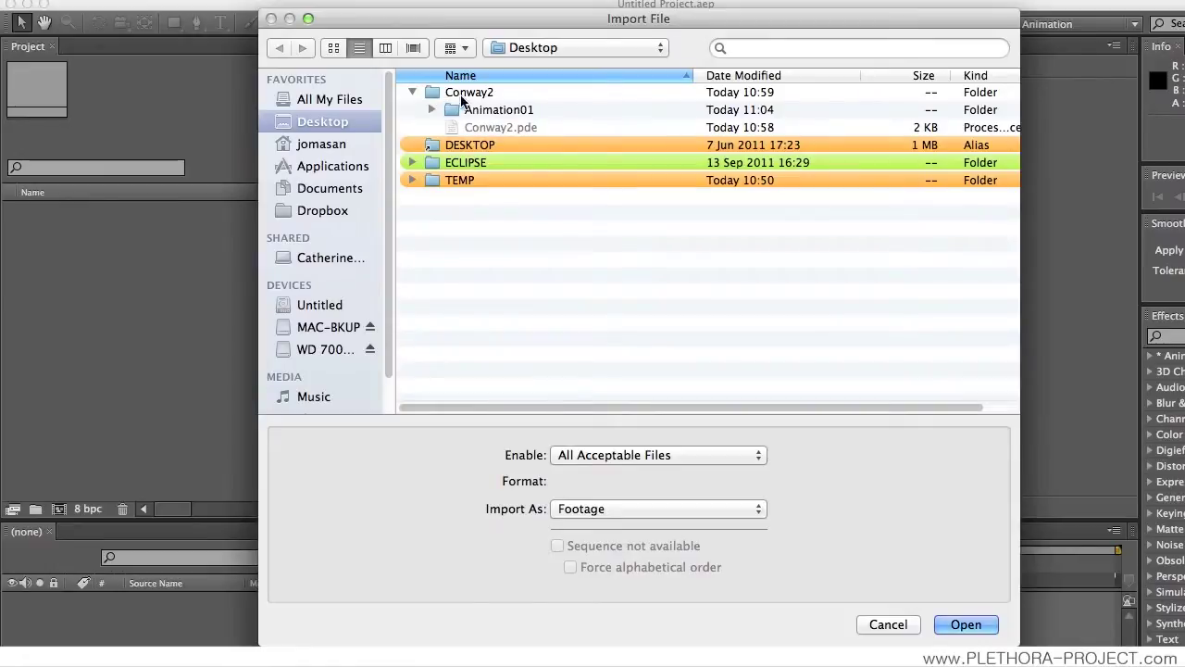
click(432, 109)
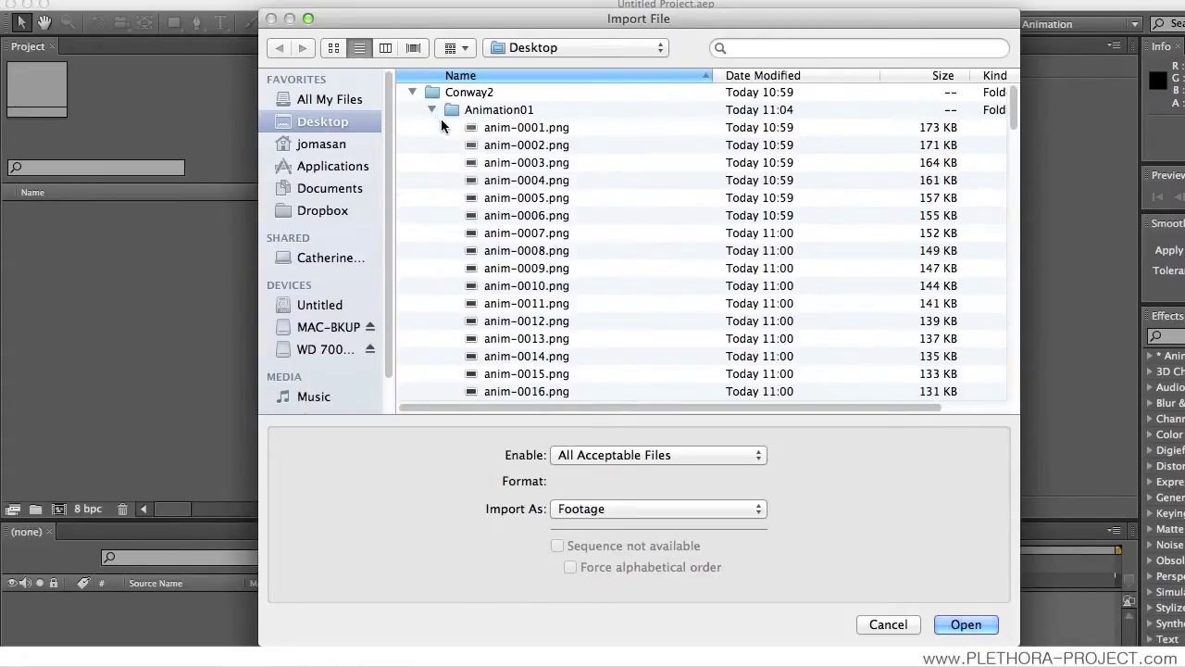
click(503, 127)
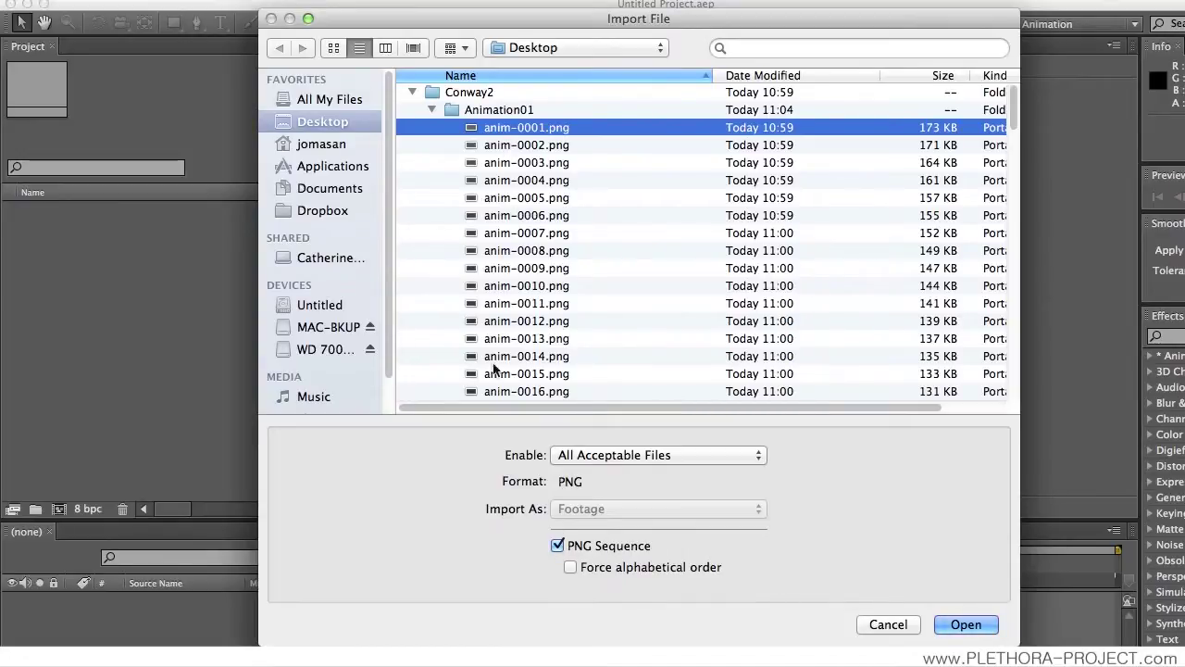
click(951, 626)
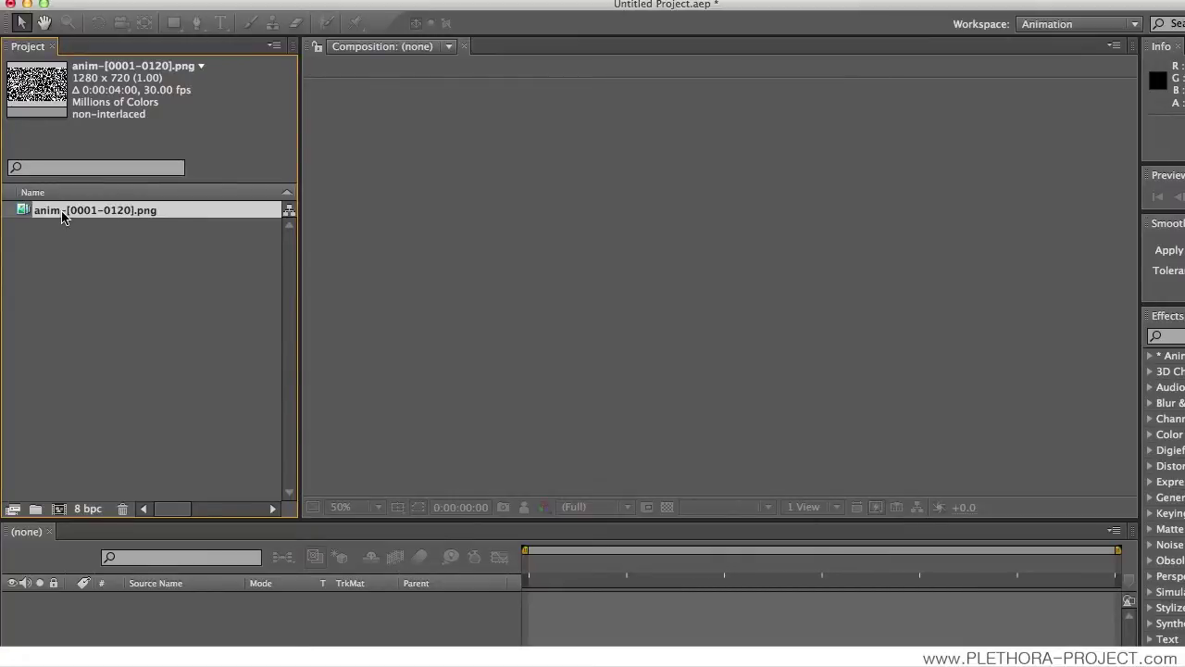
Drop anim-[0001-0120].png into the timeline to make the anim- composition, then scrub through its frames
drag(55, 213, 556, 631)
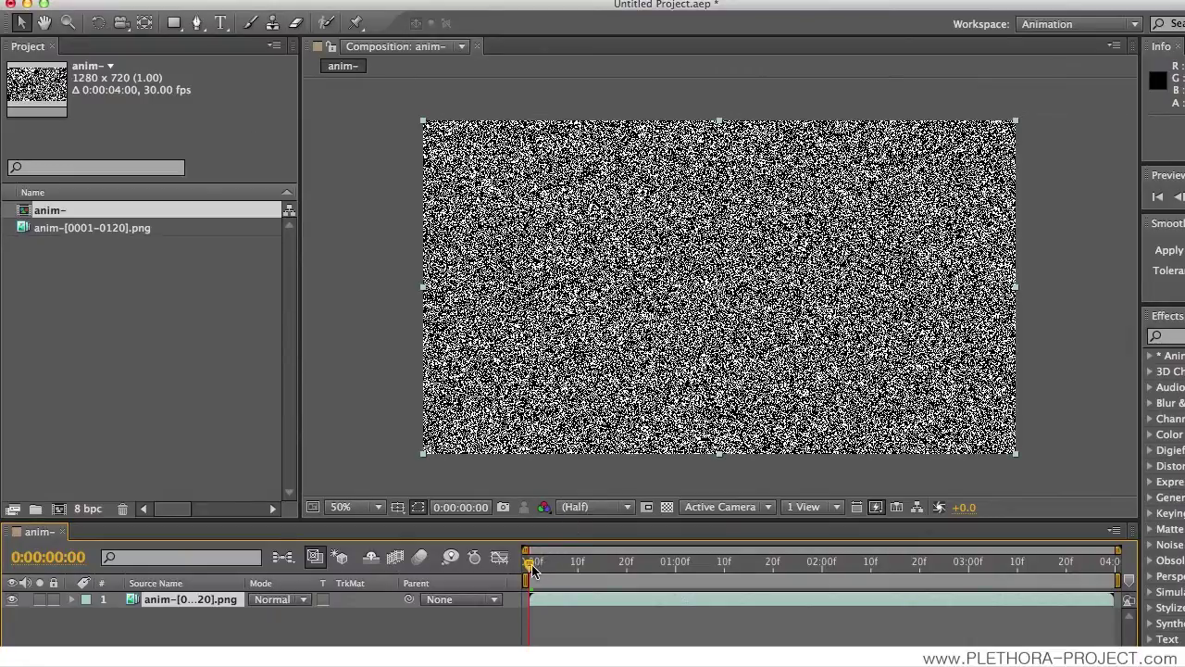
drag(530, 567, 683, 563)
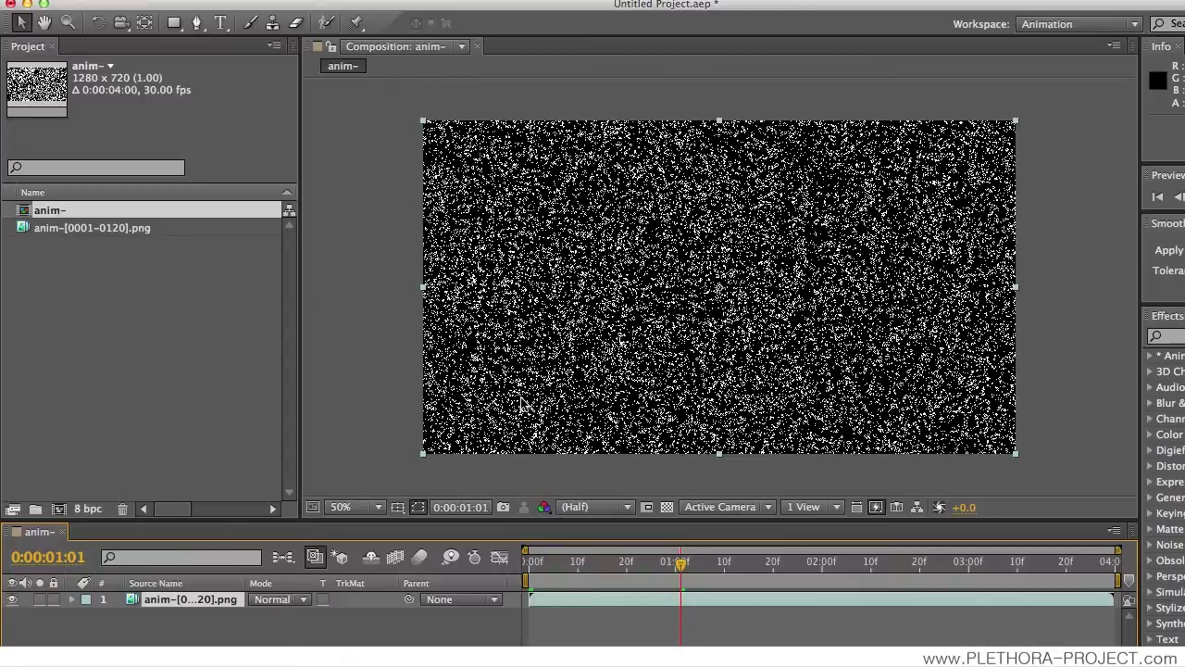
drag(682, 563, 1172, 564)
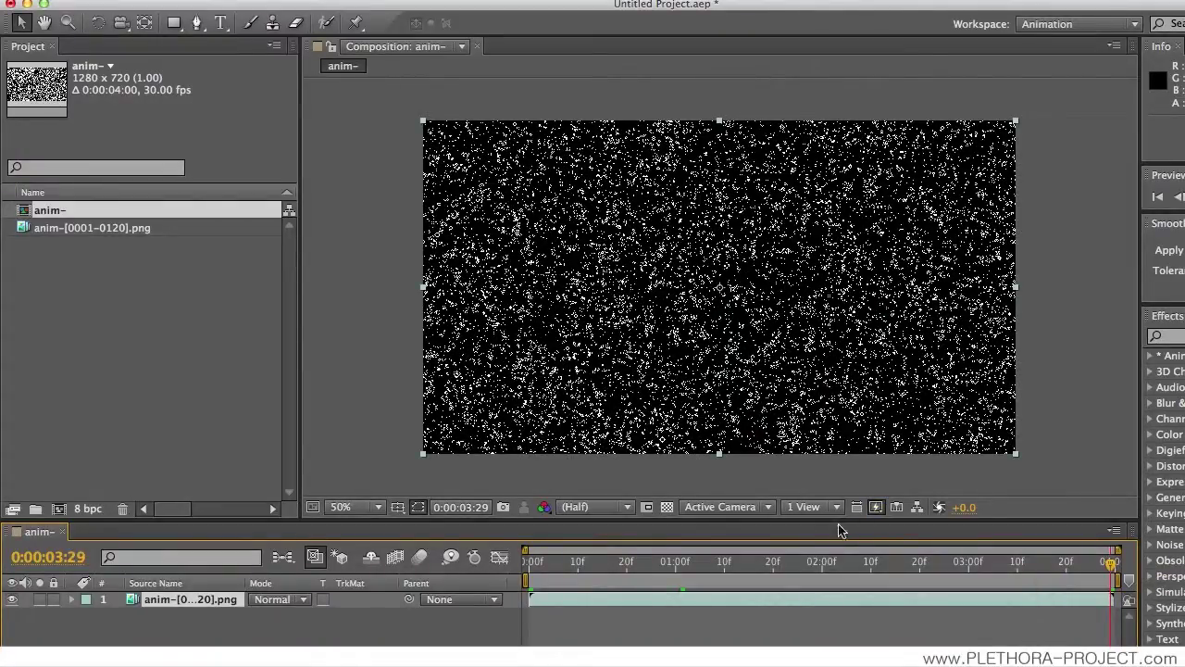
Save the project as 'VIDEO TEST' in the Desktop location
key(super+s)
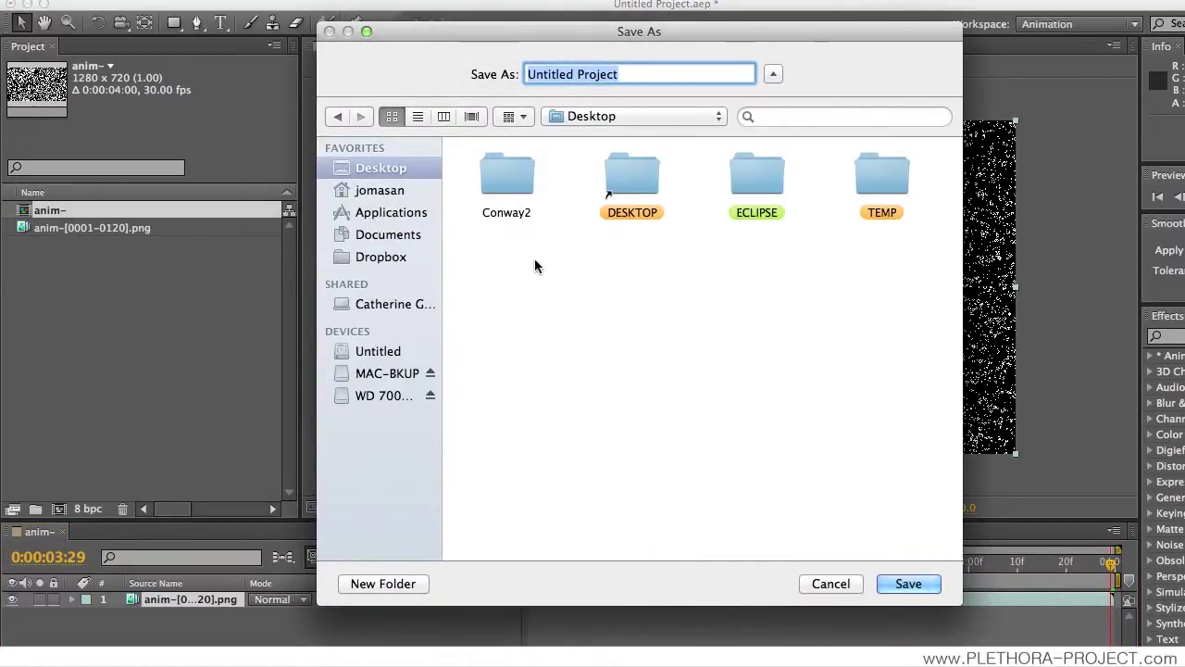
text(VIDEO TEST)
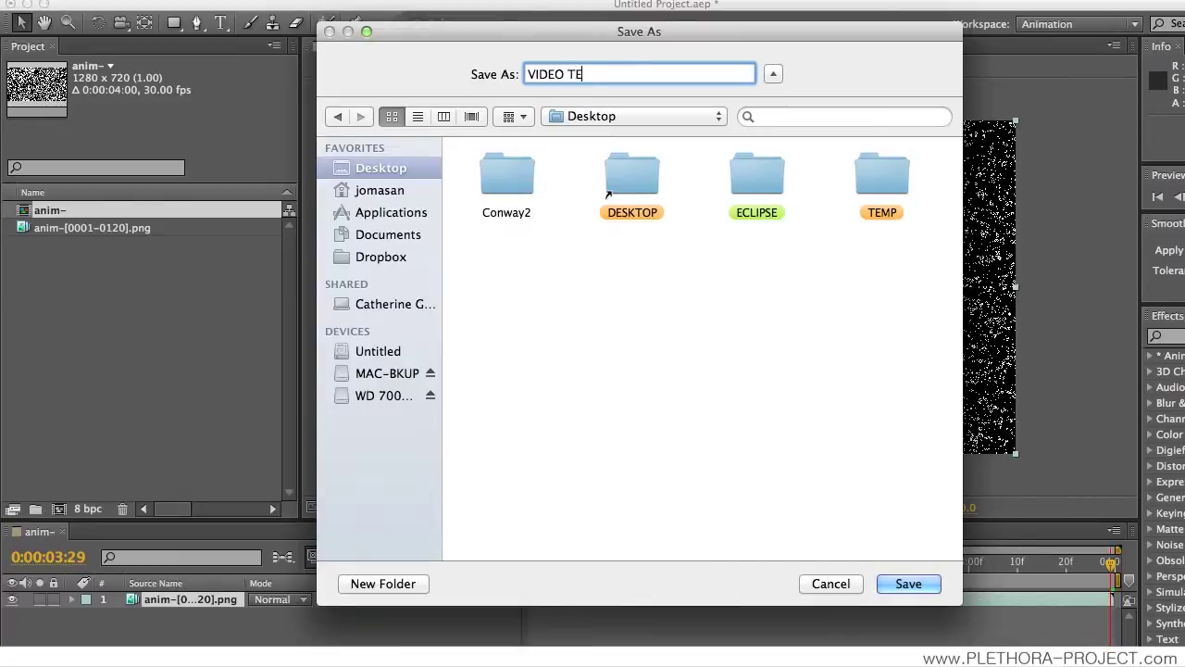
click(911, 585)
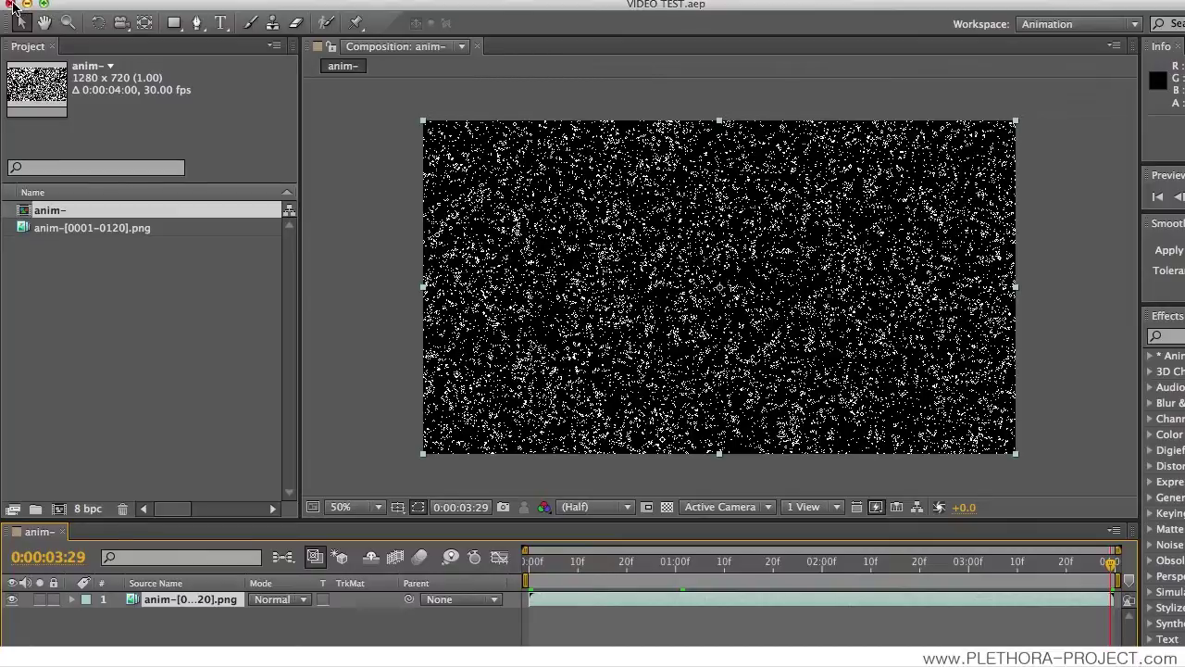
Close After Effects, shift Media Encoder aside, and place VIDEO TEST.aep below the Conway2 folder
click(13, 5)
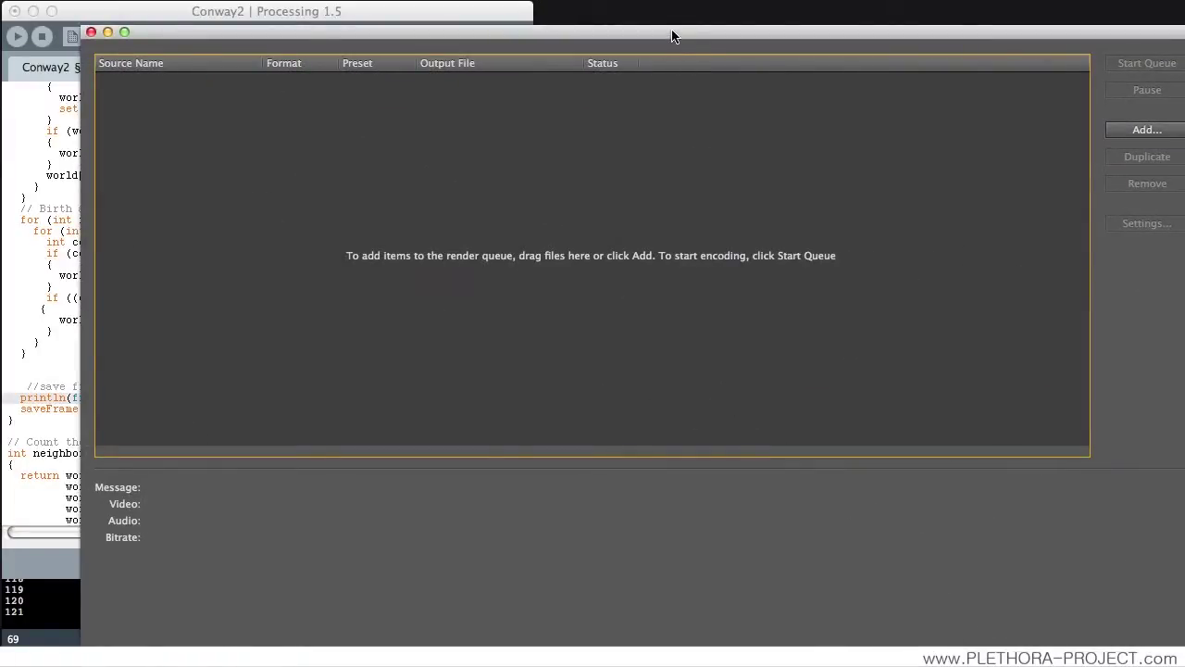
drag(672, 36, 629, 11)
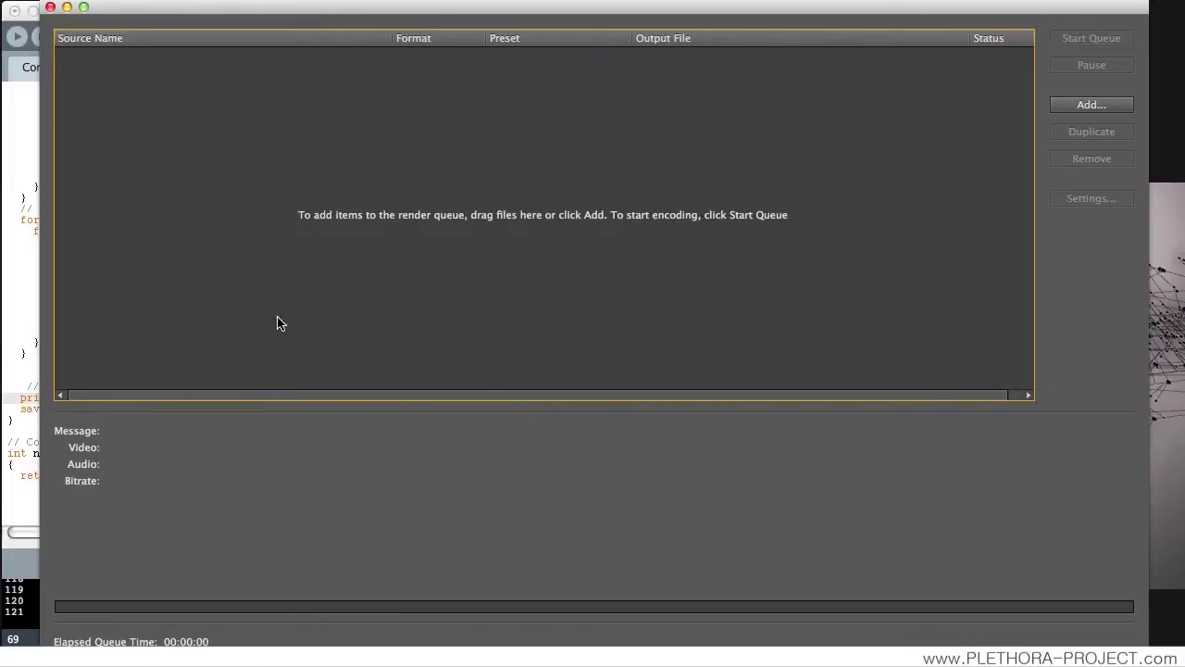
mouse_move(274, 11)
mouse_down()
mouse_move(299, 19)
mouse_move(265, 31)
mouse_move(269, 6)
mouse_up()
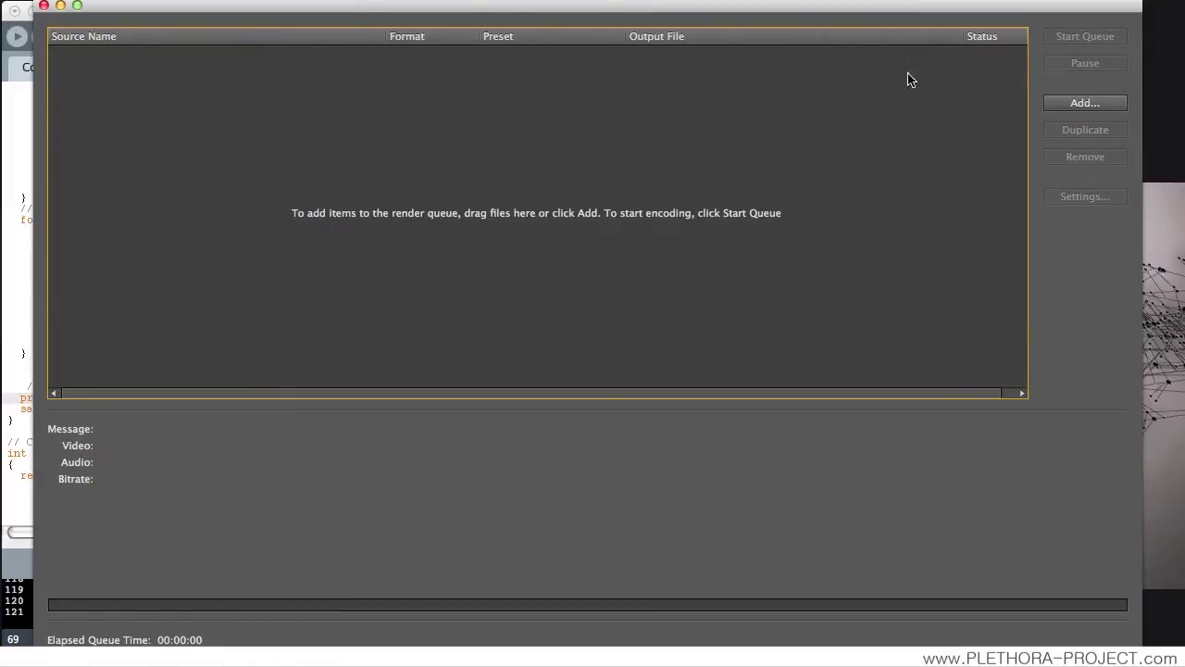
drag(820, 10, 743, 40)
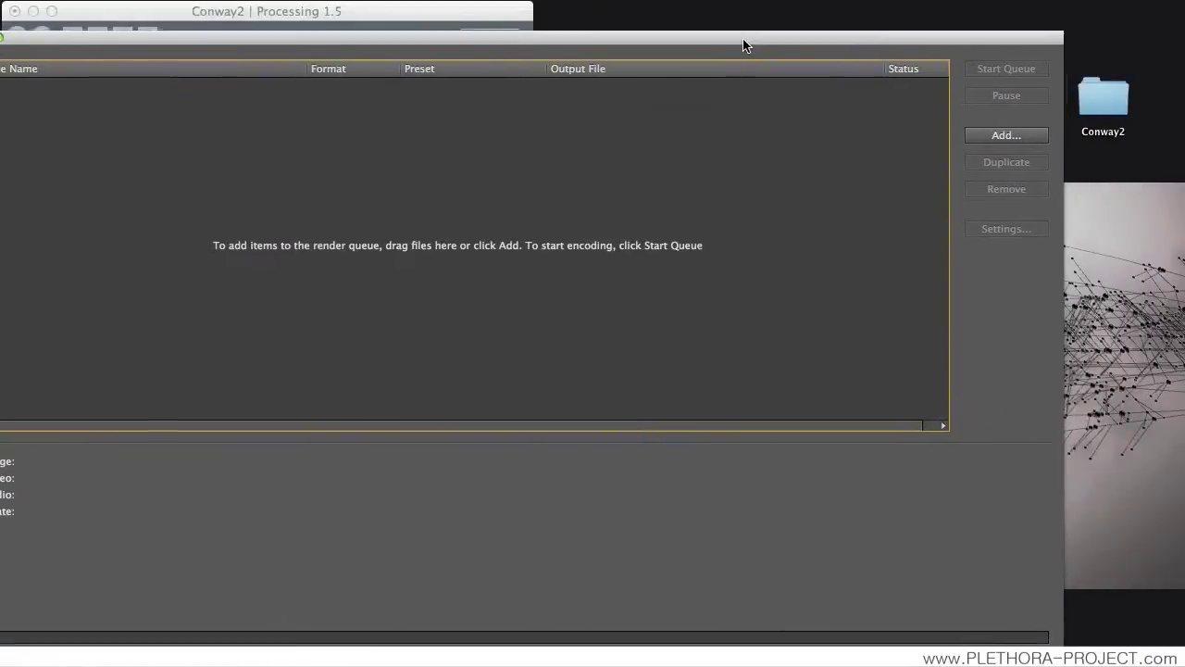
click(1155, 331)
drag(1156, 331, 1107, 196)
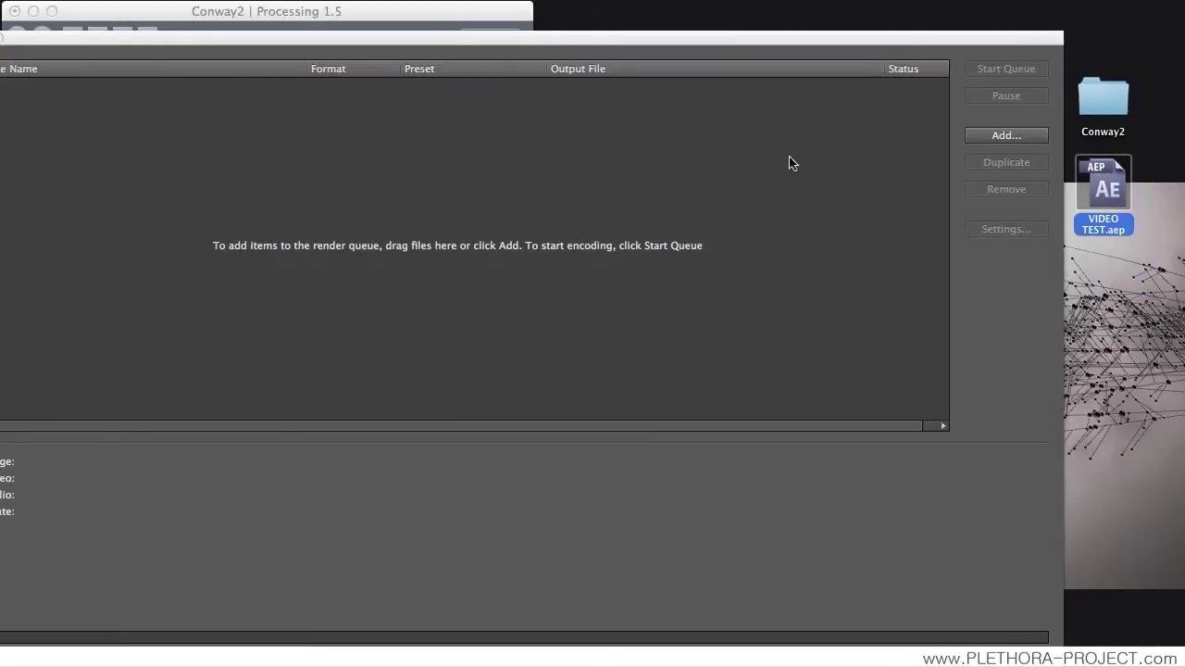
Resize Media Encoder to expose the desktop and drag VIDEO TEST.aep into the render queue
drag(937, 40, 964, 20)
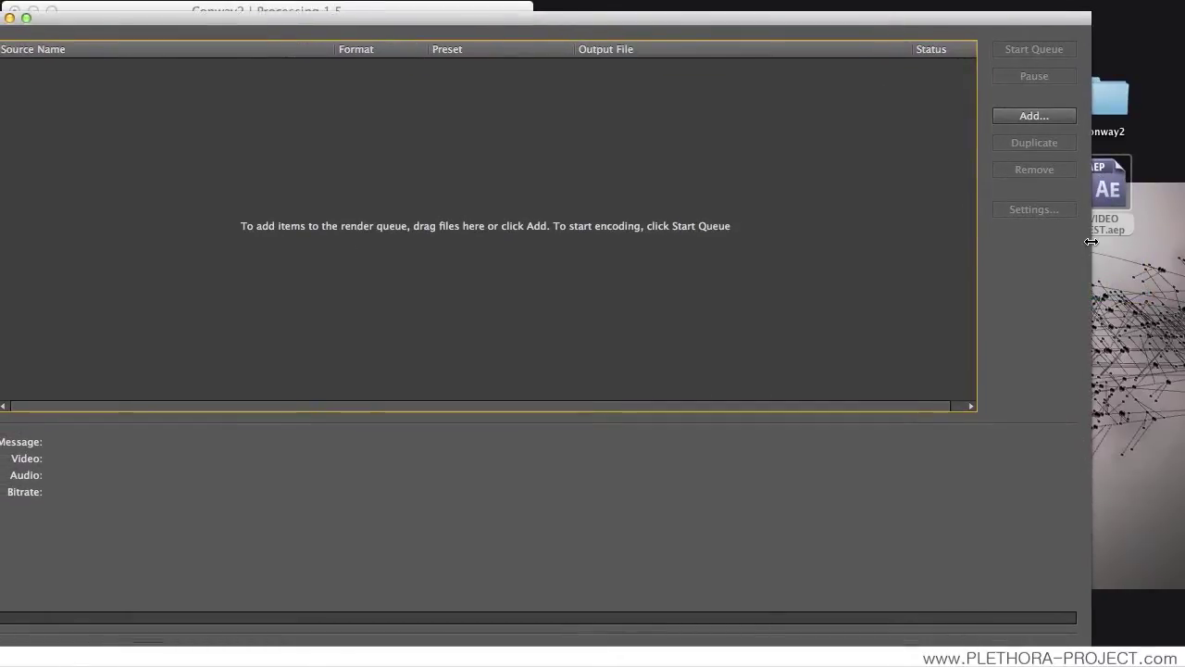
drag(1090, 227, 960, 252)
drag(796, 29, 859, 23)
drag(1102, 189, 320, 180)
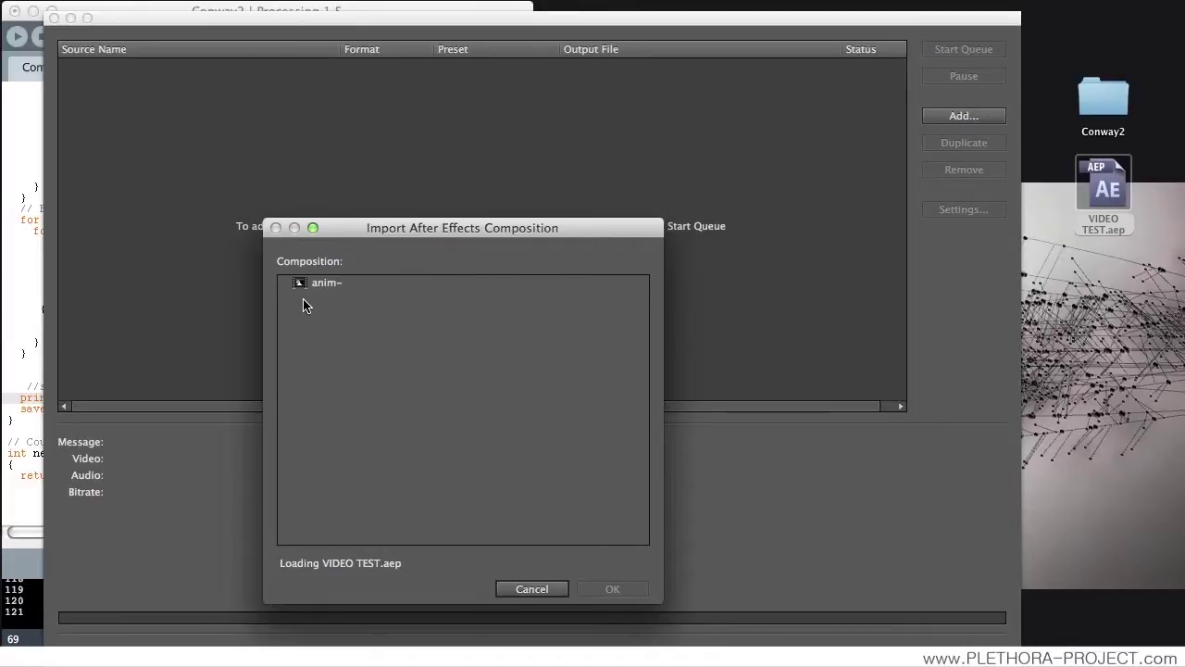
Choose the anim- composition in the Import After Effects Composition dialog and confirm it
click(319, 287)
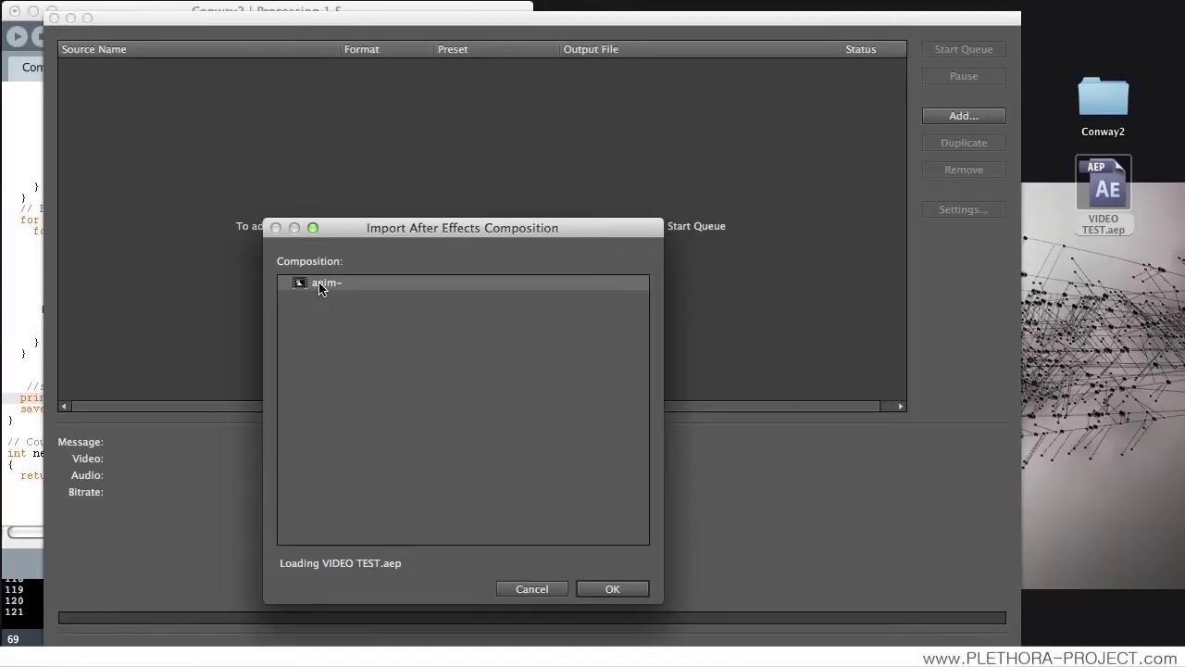
click(611, 591)
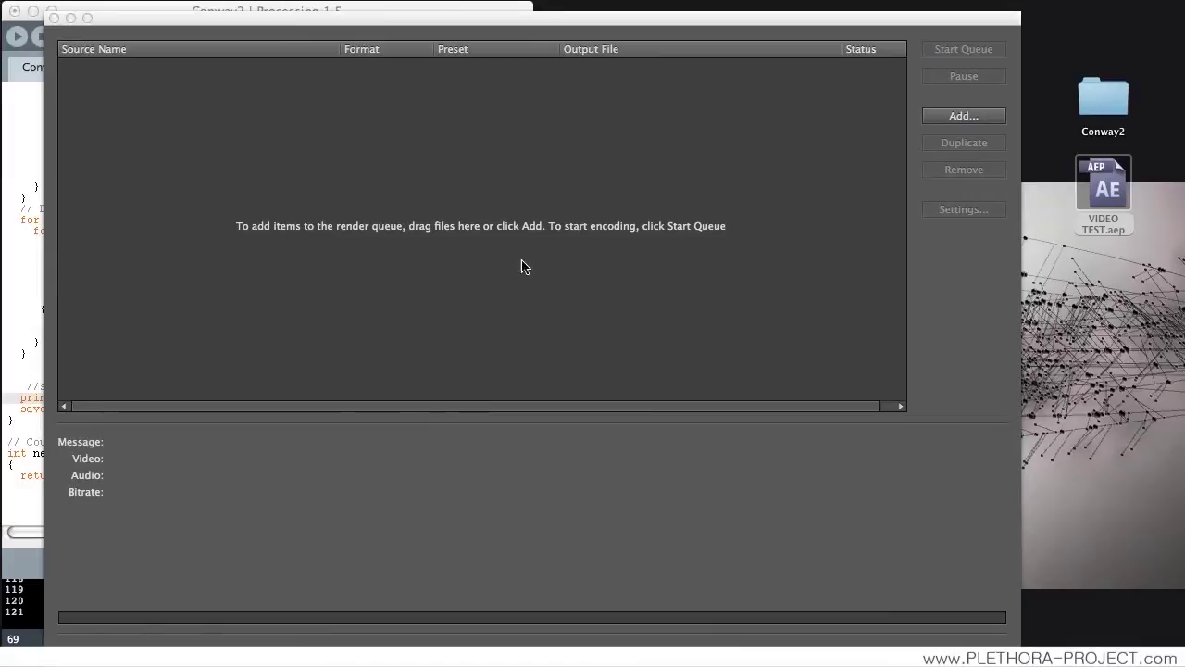
drag(743, 29, 746, 27)
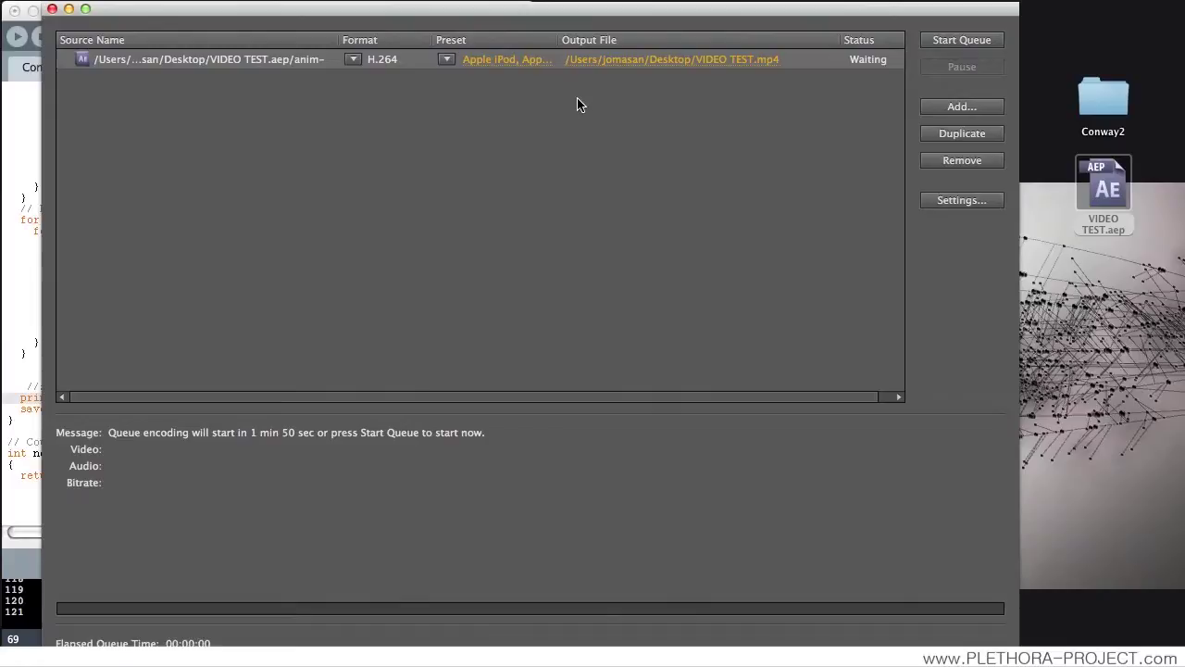
In the item's Export Settings, keep Format at H.264 and choose the Vimeo HD preset
click(948, 205)
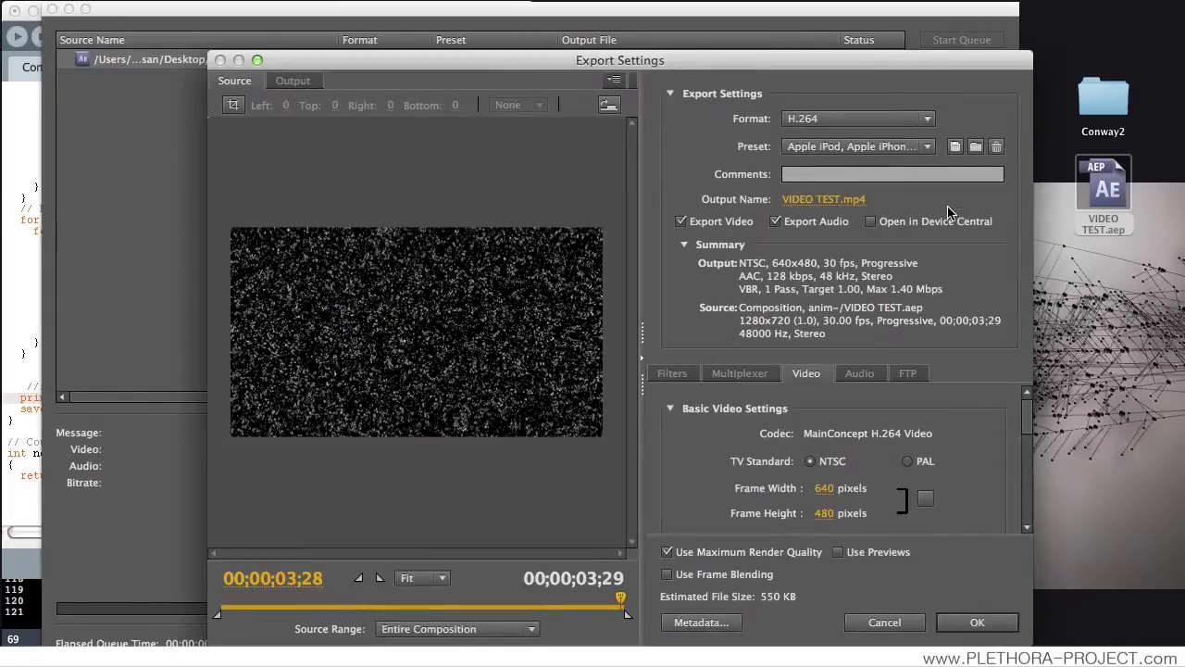
drag(633, 54, 518, 48)
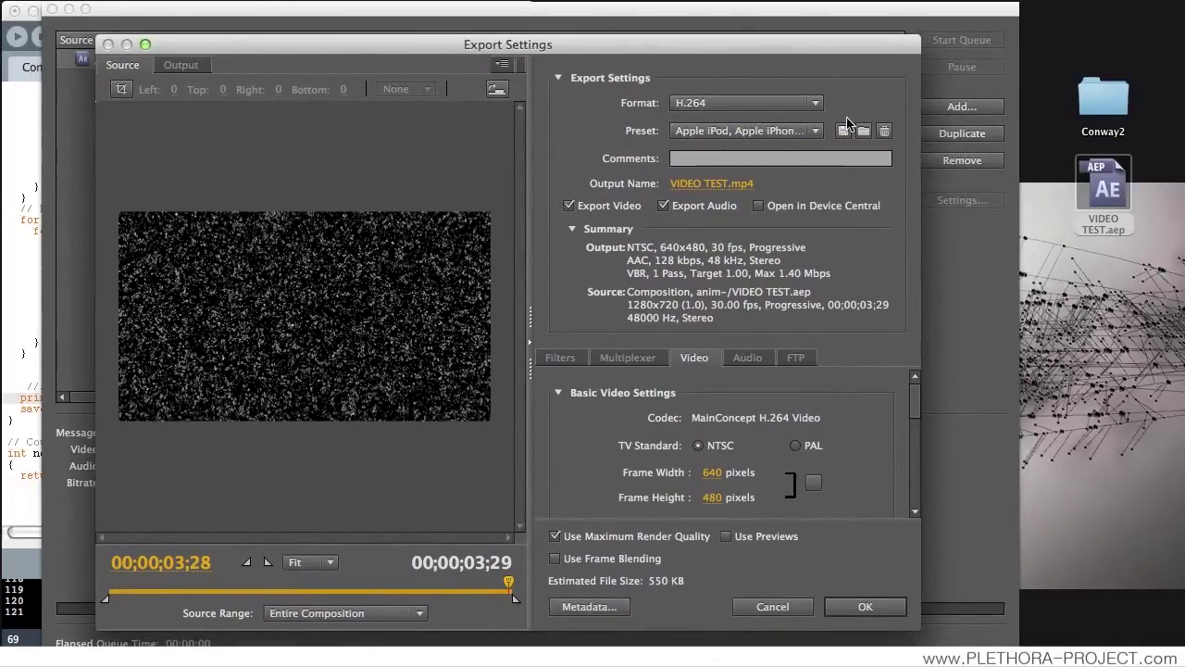
click(812, 105)
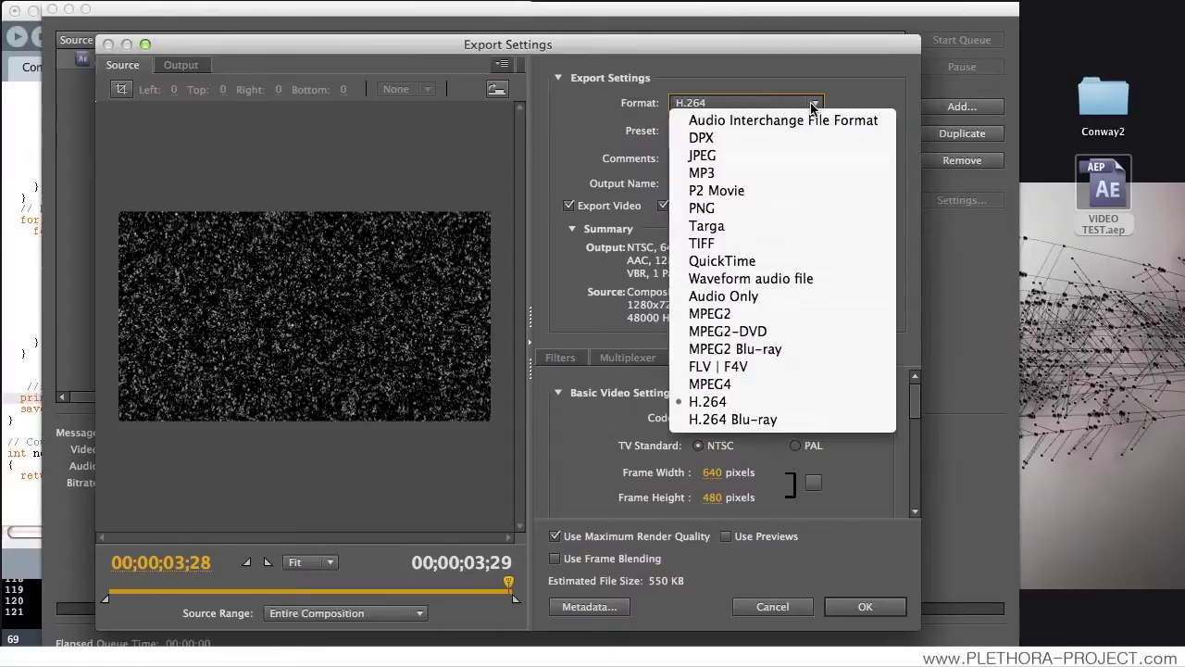
click(712, 407)
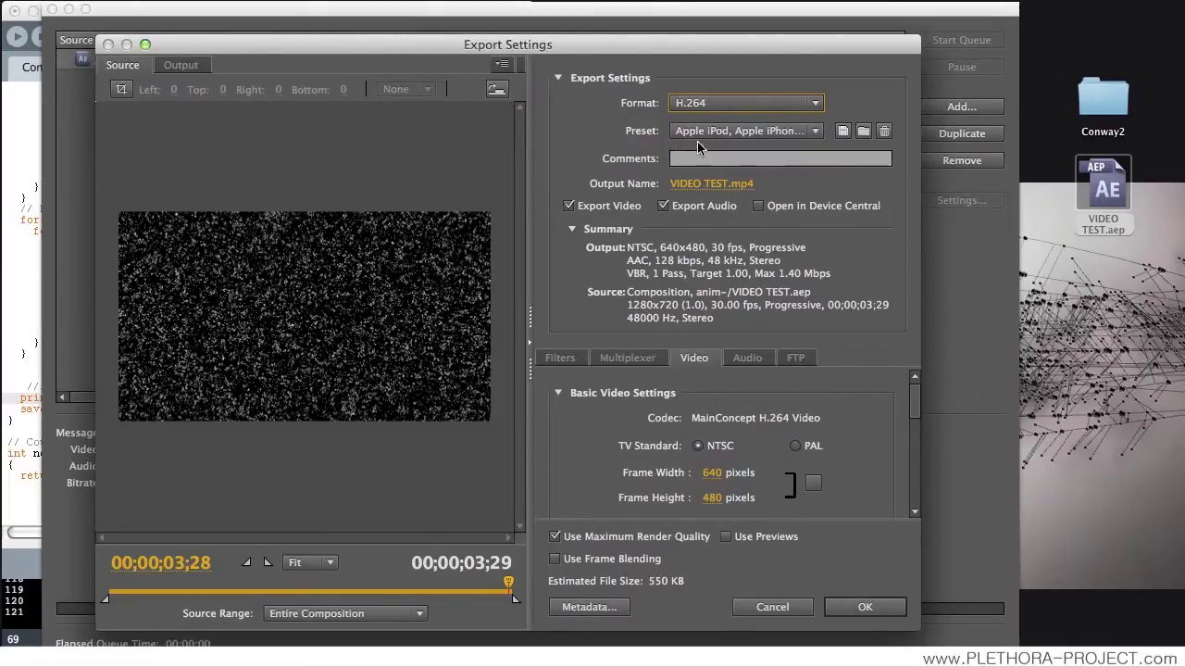
click(816, 133)
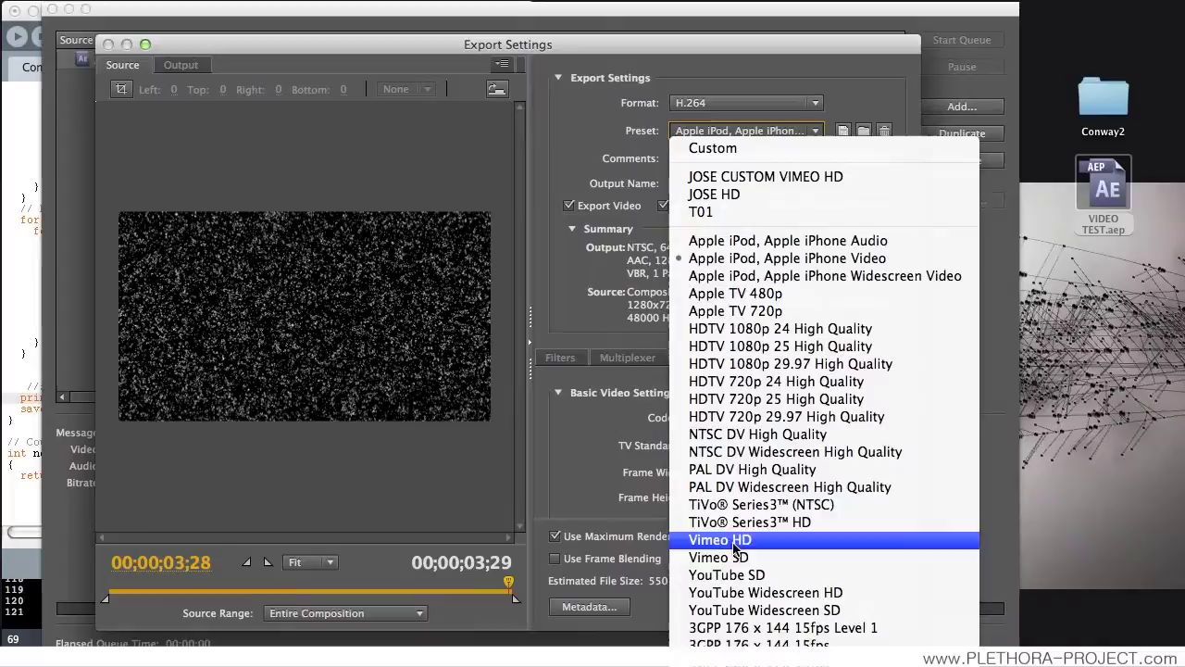
click(733, 546)
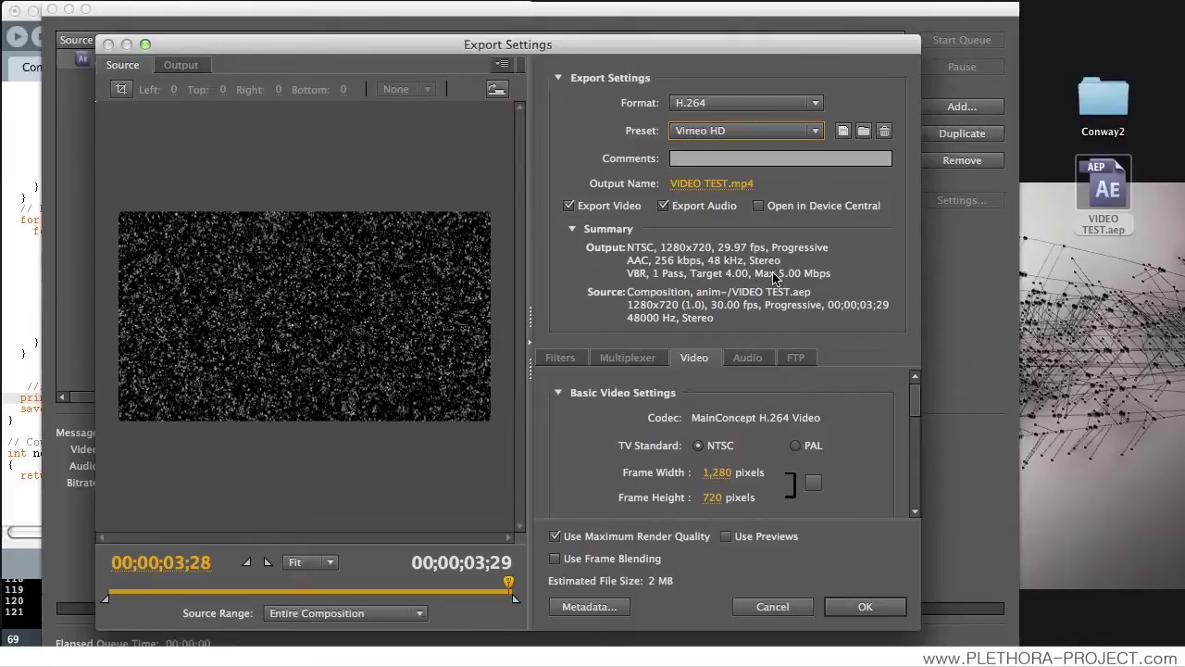
Enter 14 as the Target Bitrate under the Video tab's Bitrate Settings
drag(917, 402, 916, 417)
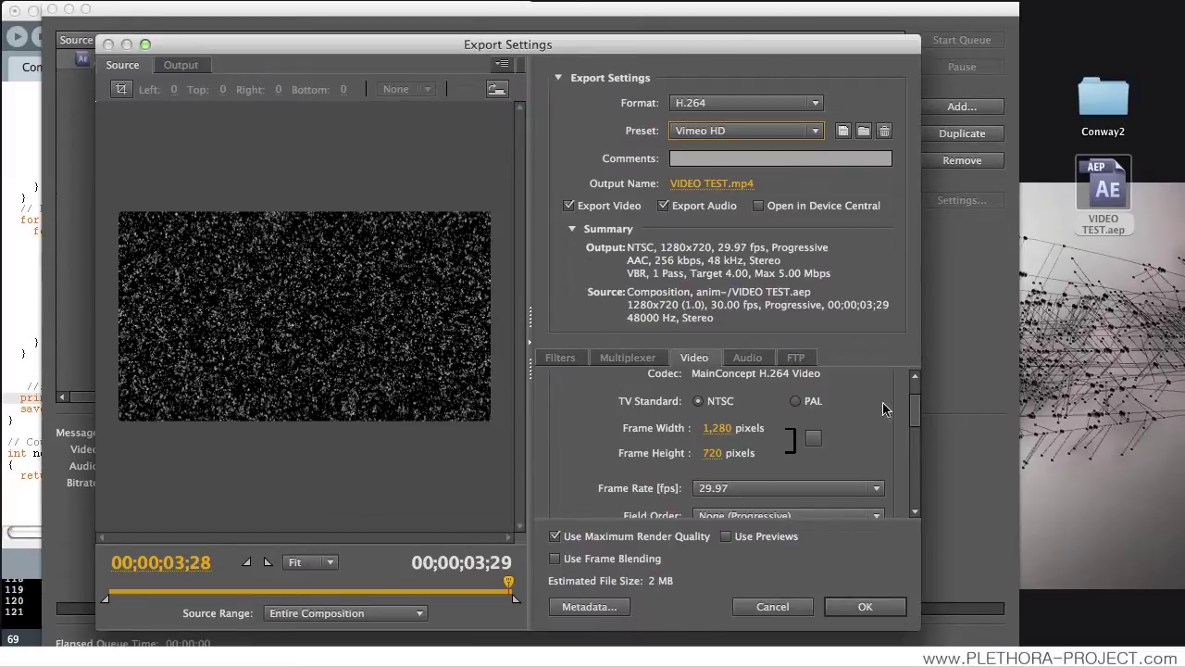
drag(915, 414, 915, 477)
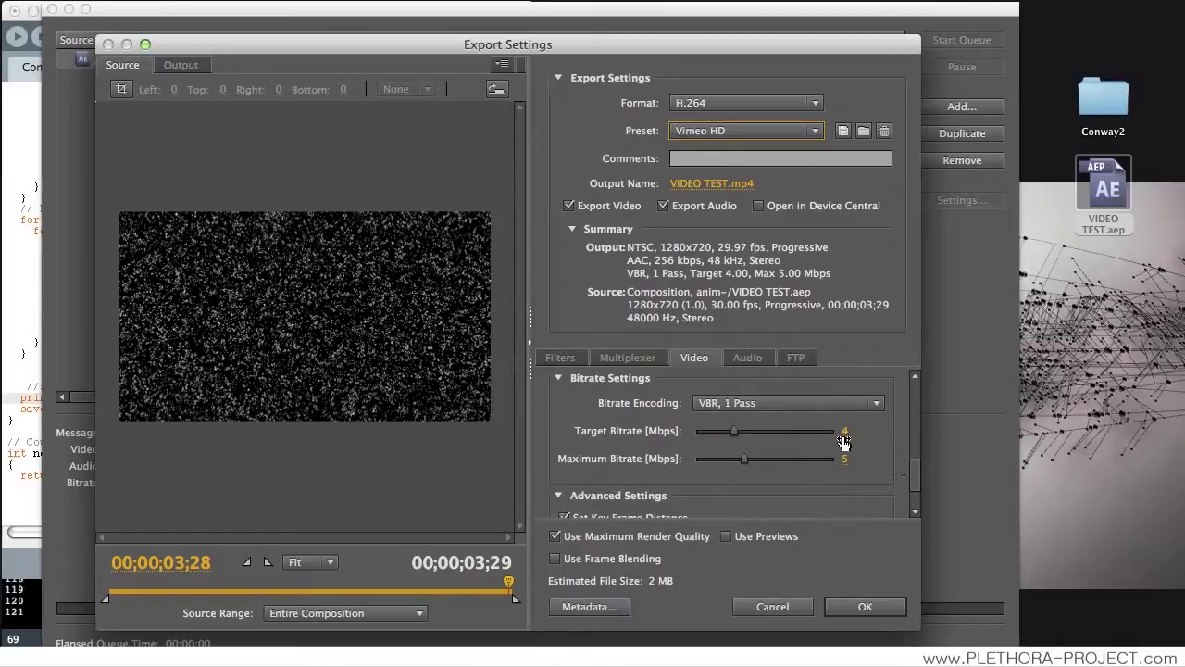
click(844, 430)
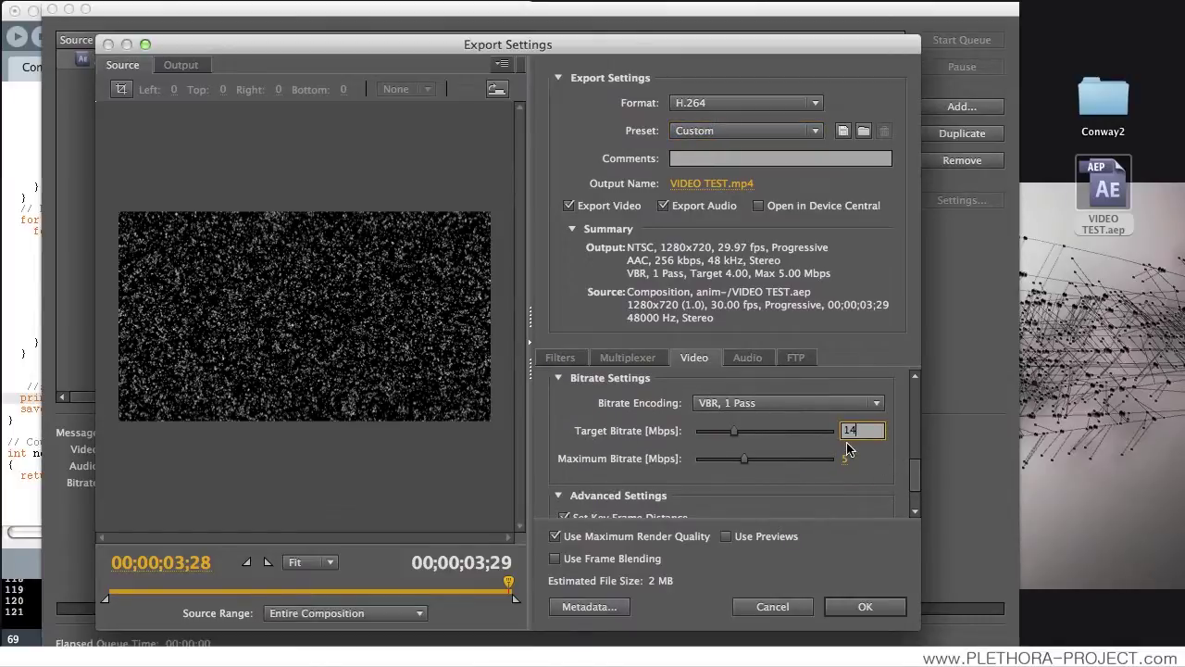
text(14)
key(Return)
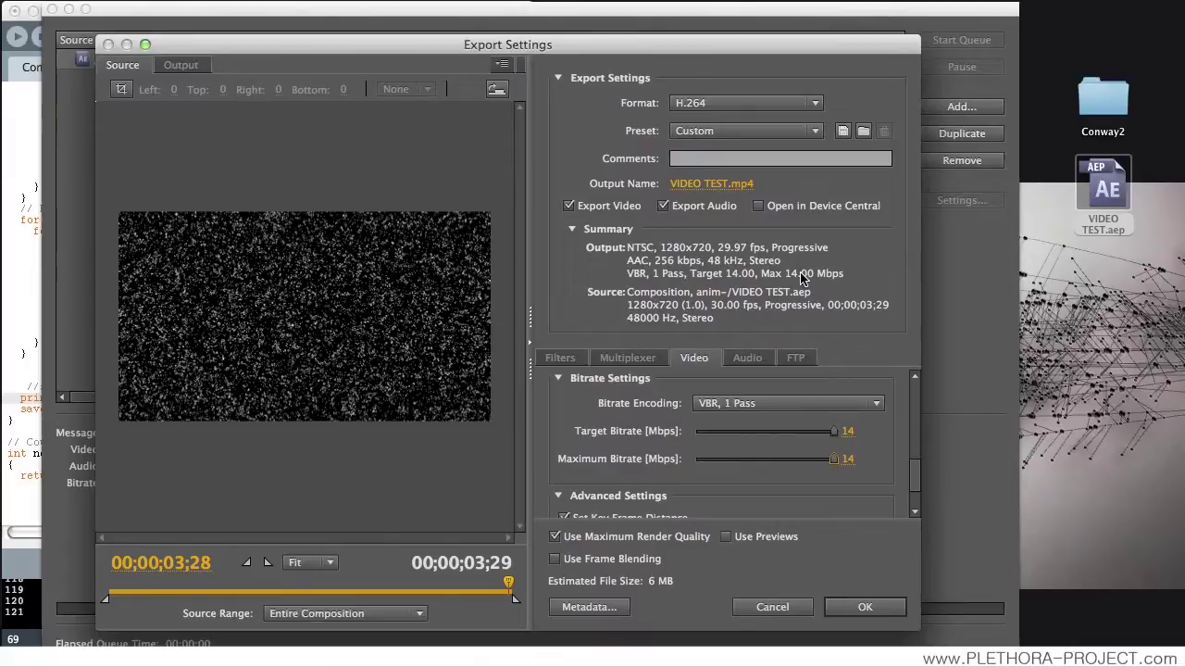
mouse_move(917, 475)
mouse_down()
mouse_move(914, 450)
mouse_move(913, 464)
mouse_up()
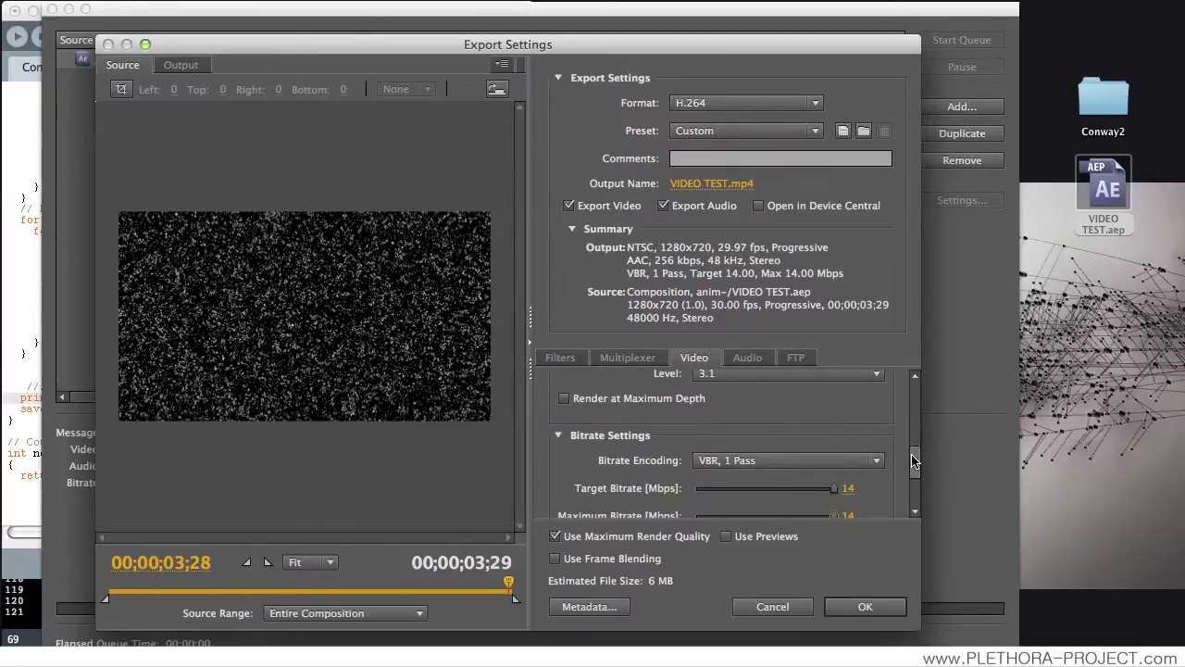
drag(915, 460, 914, 472)
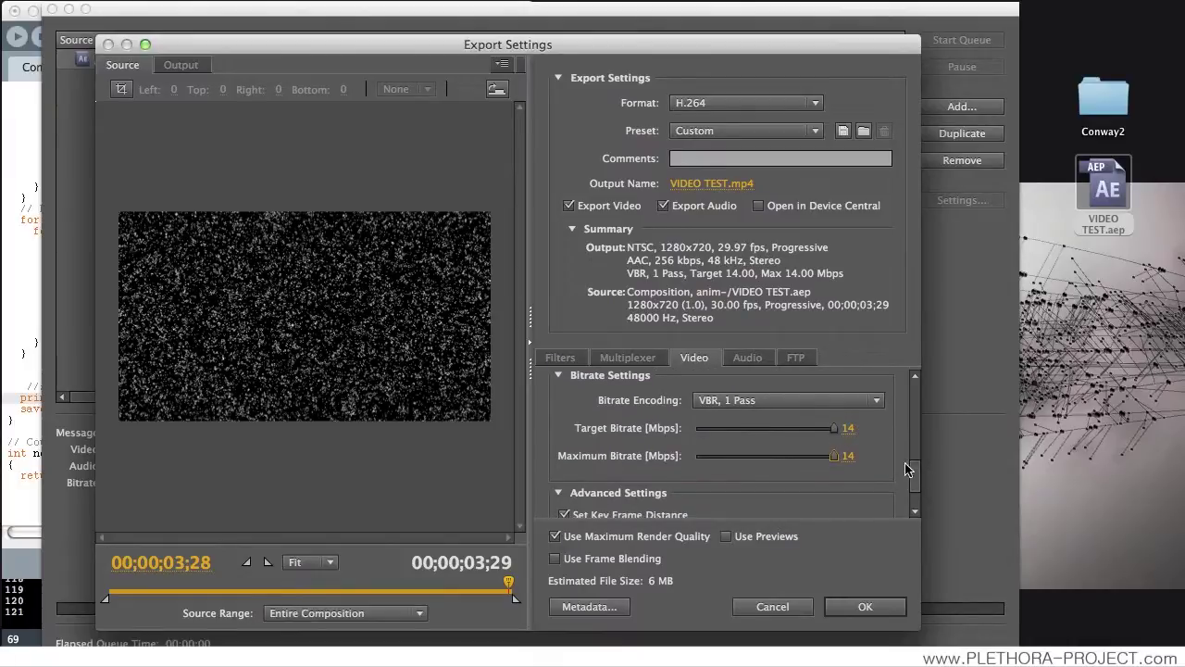
mouse_move(917, 474)
mouse_down()
mouse_move(915, 463)
mouse_move(914, 478)
mouse_up()
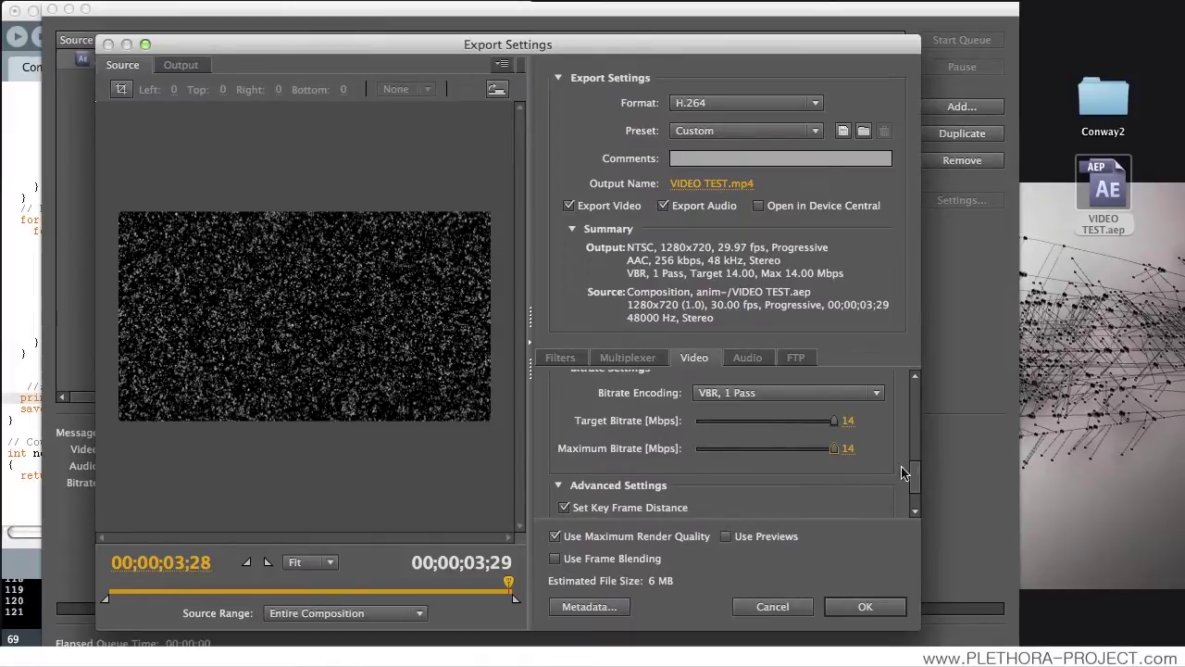
drag(914, 476, 914, 424)
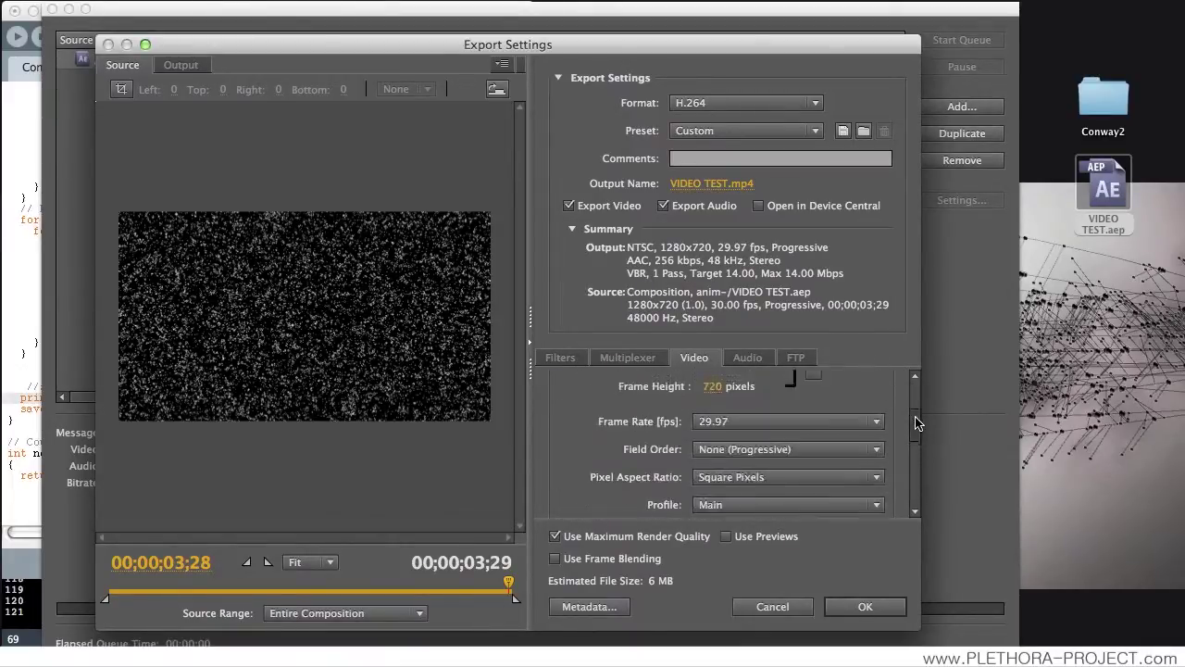
Save the settings as preset 'HD CUSTOM VIMEO' and accept the export settings
click(842, 131)
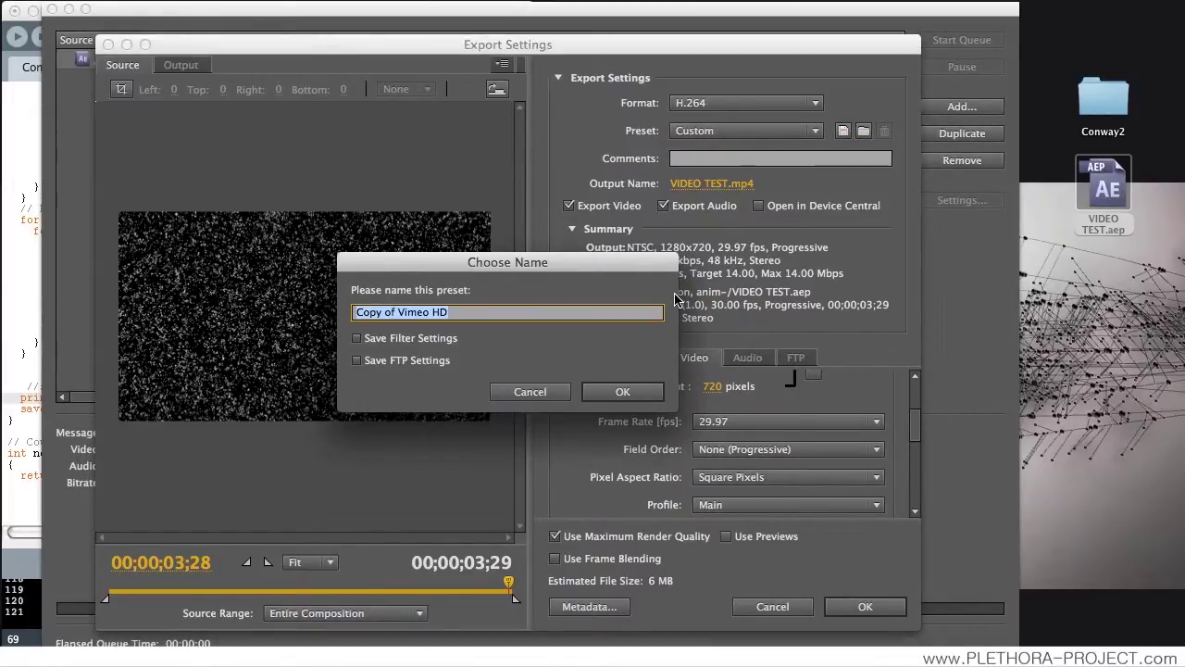
text(HD CUSTOM VIMEO)
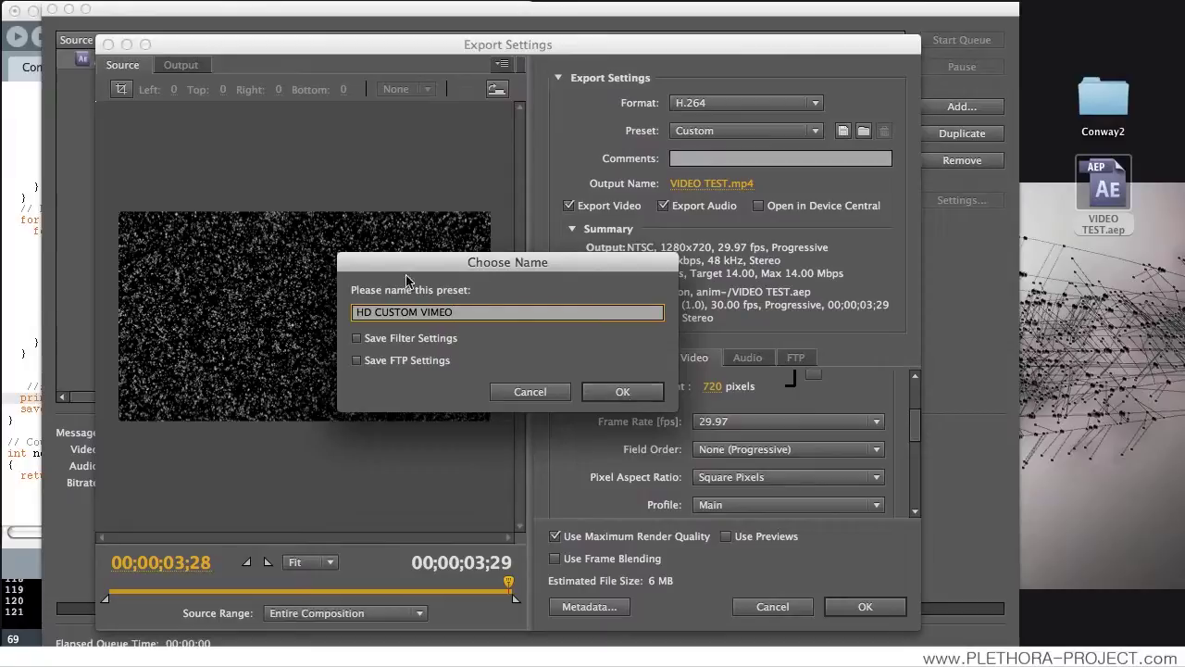
click(617, 393)
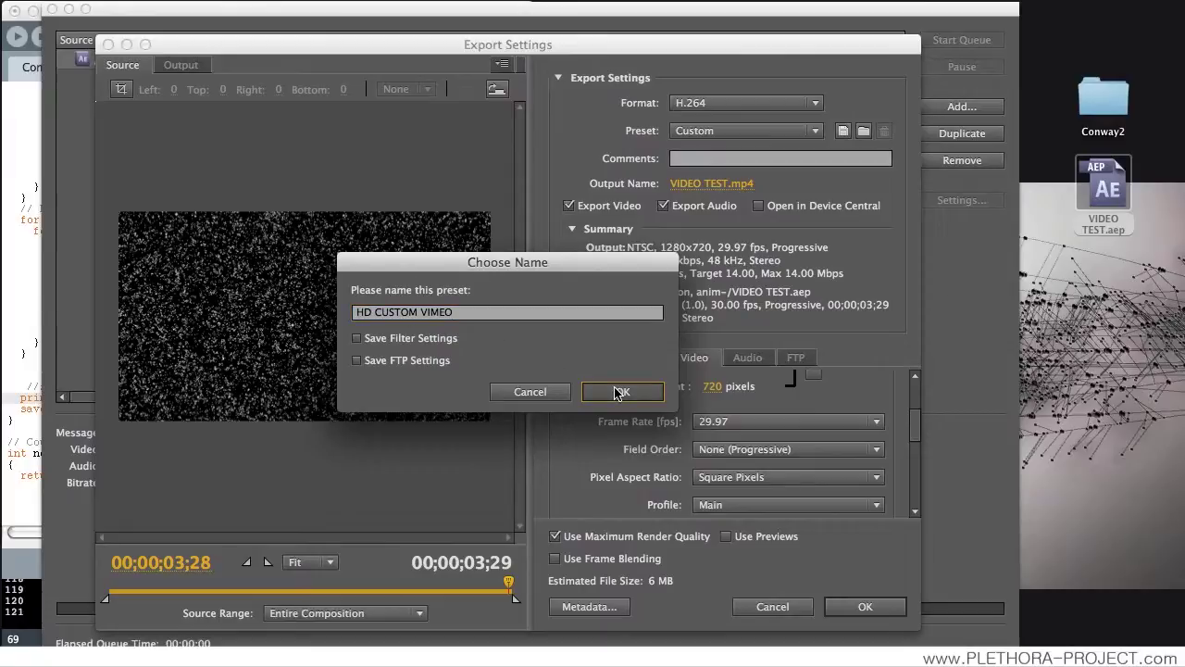
click(864, 607)
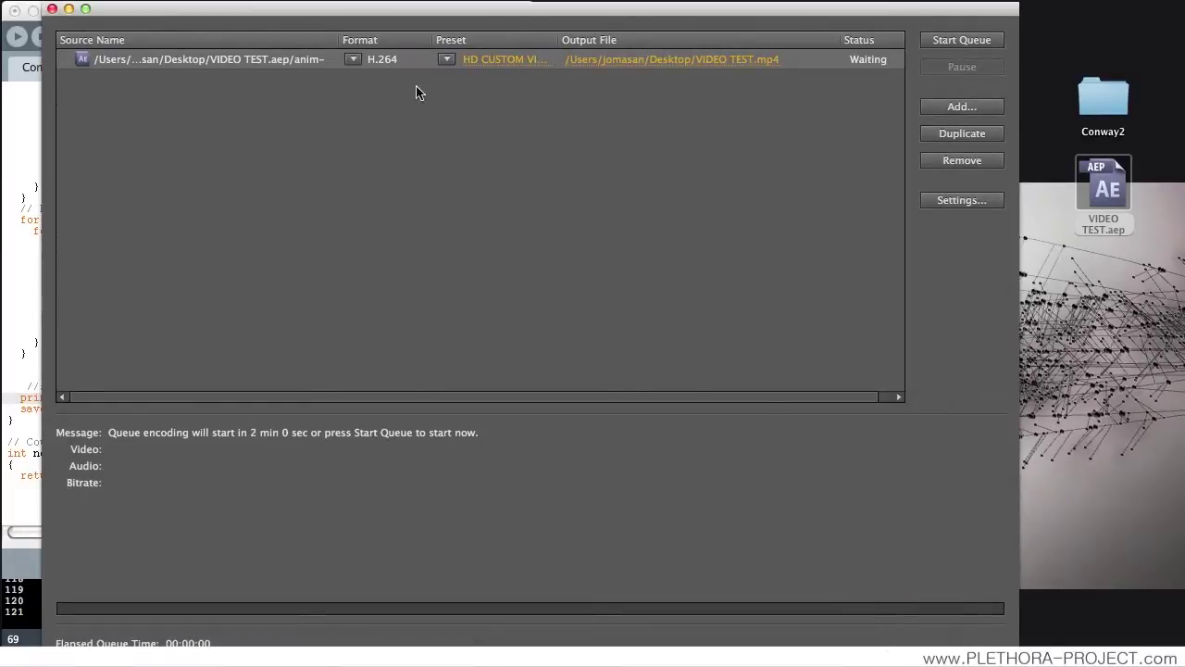
Verify the preset reads HD CUSTOM VIMEO, start the queue, then select the finished VIDEO TEST.mp4
click(444, 60)
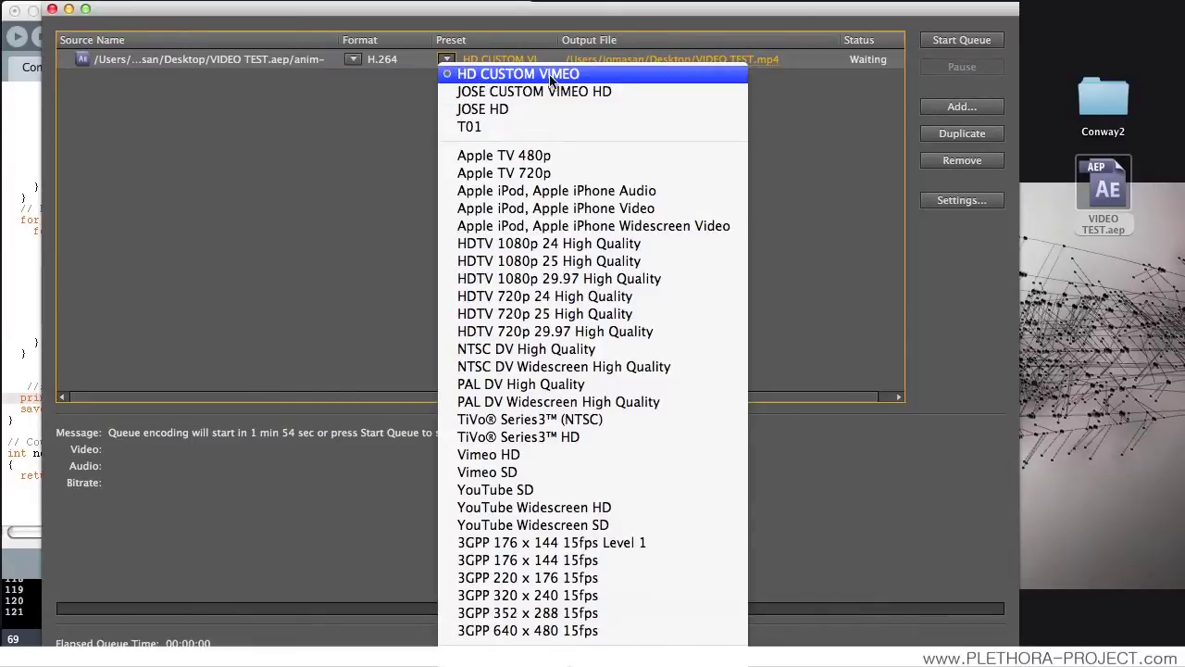
click(398, 110)
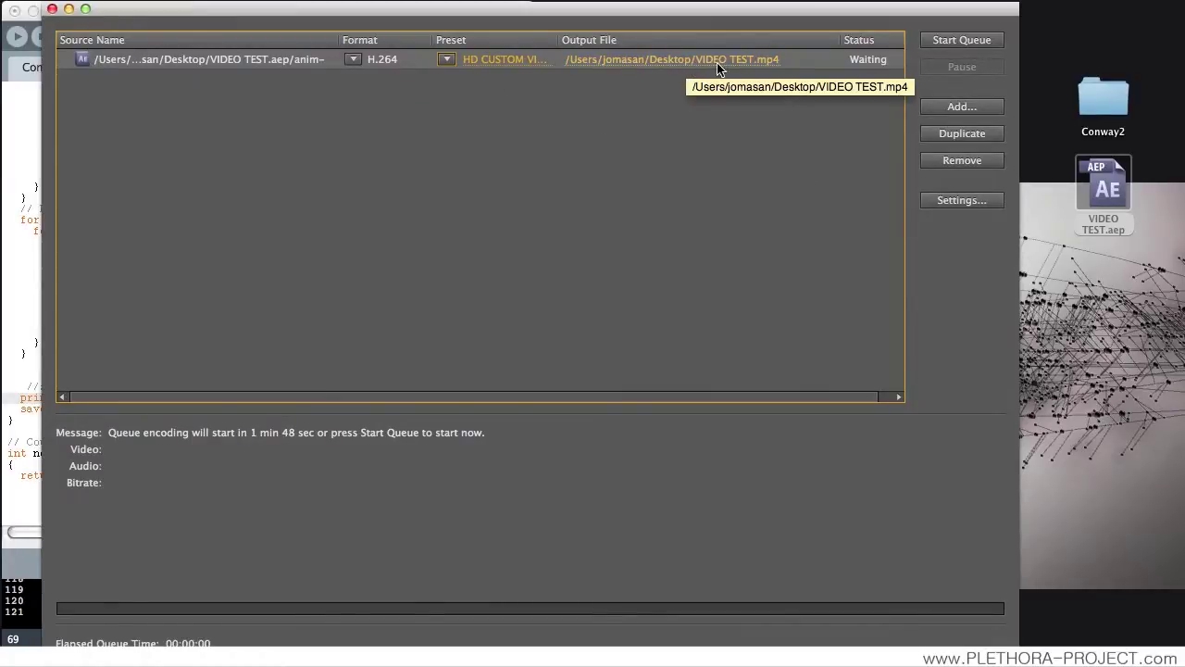
click(946, 40)
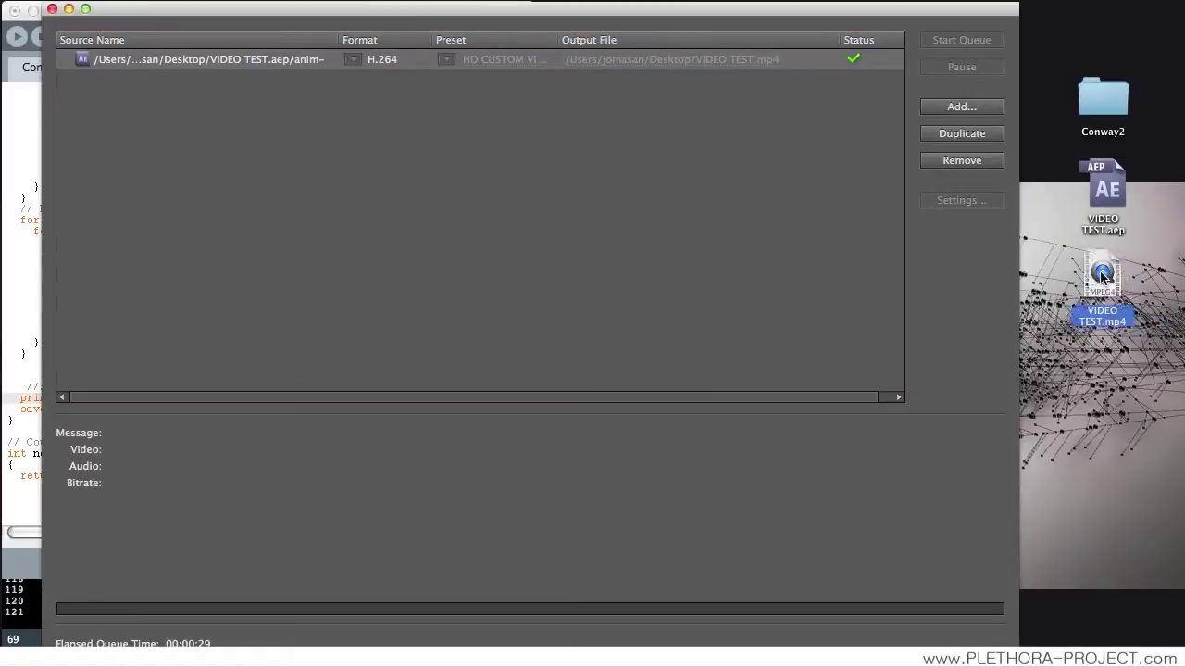
click(1104, 311)
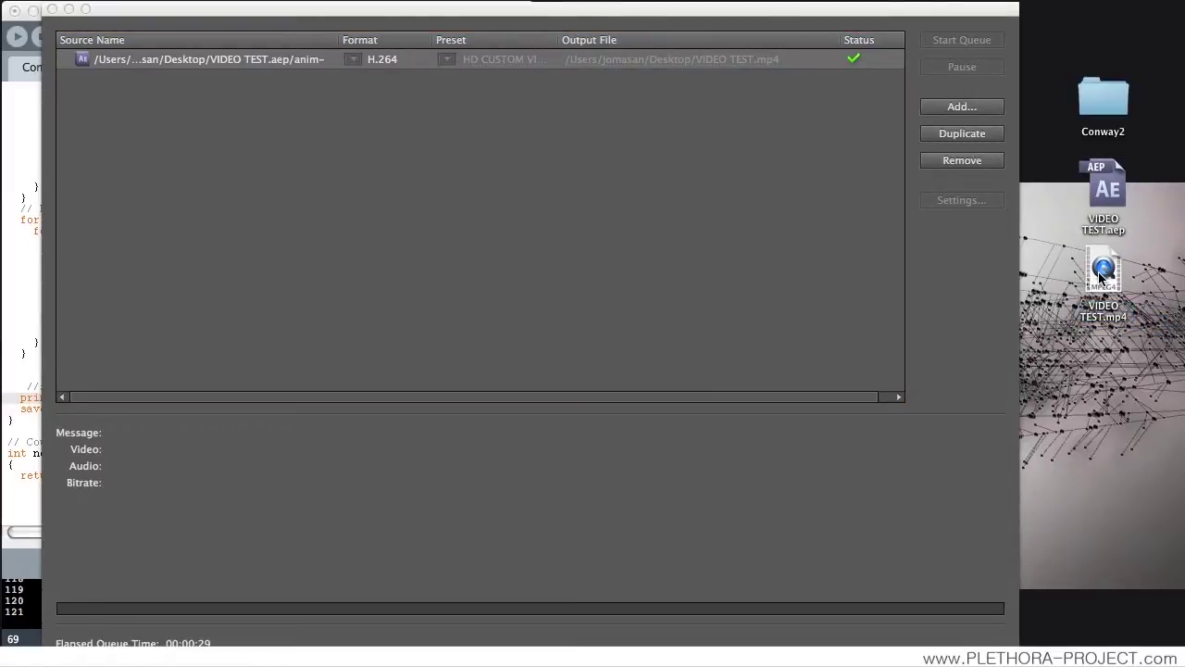
Bring the Media Encoder window to the front and close it
click(939, 309)
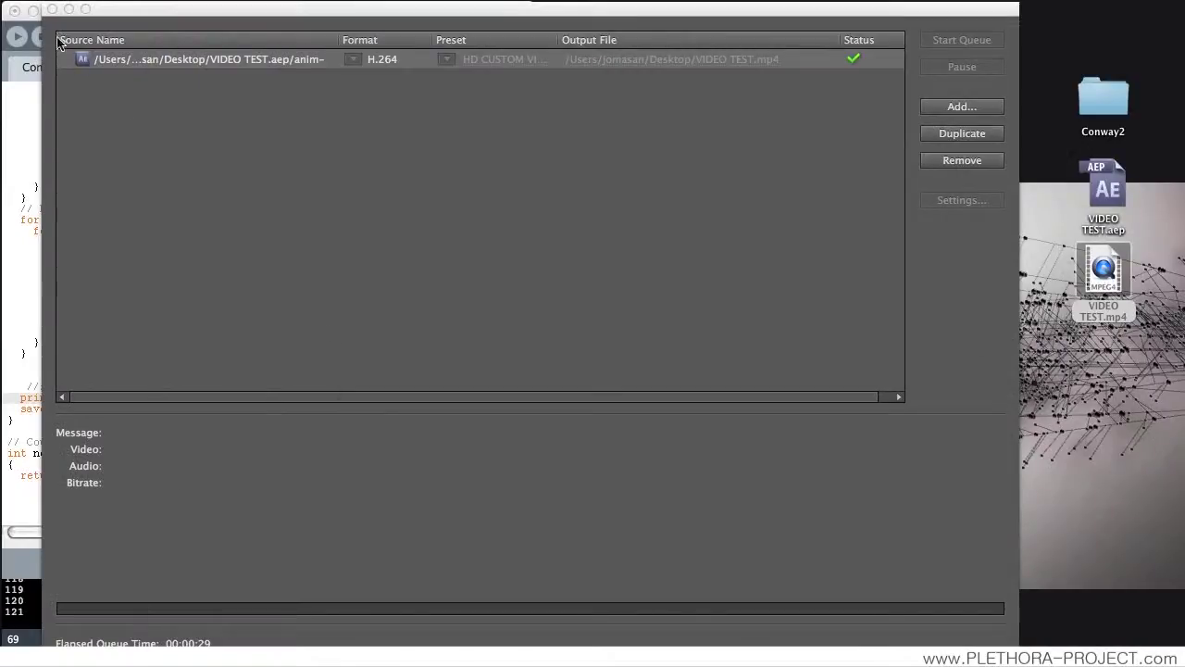
click(53, 9)
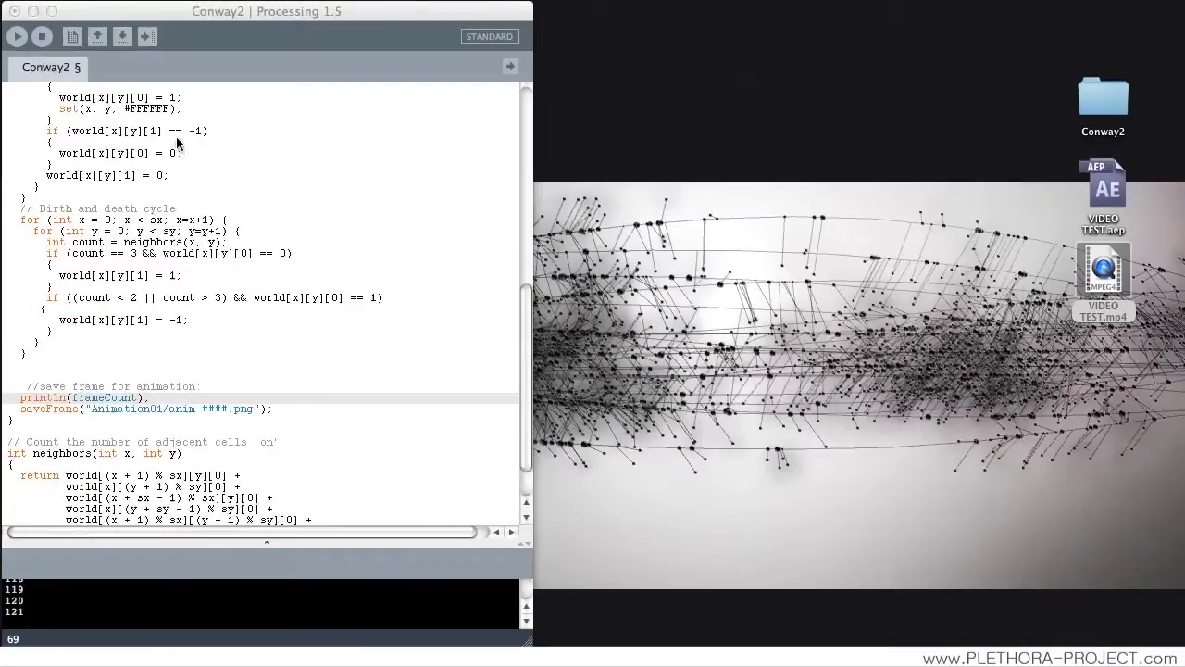